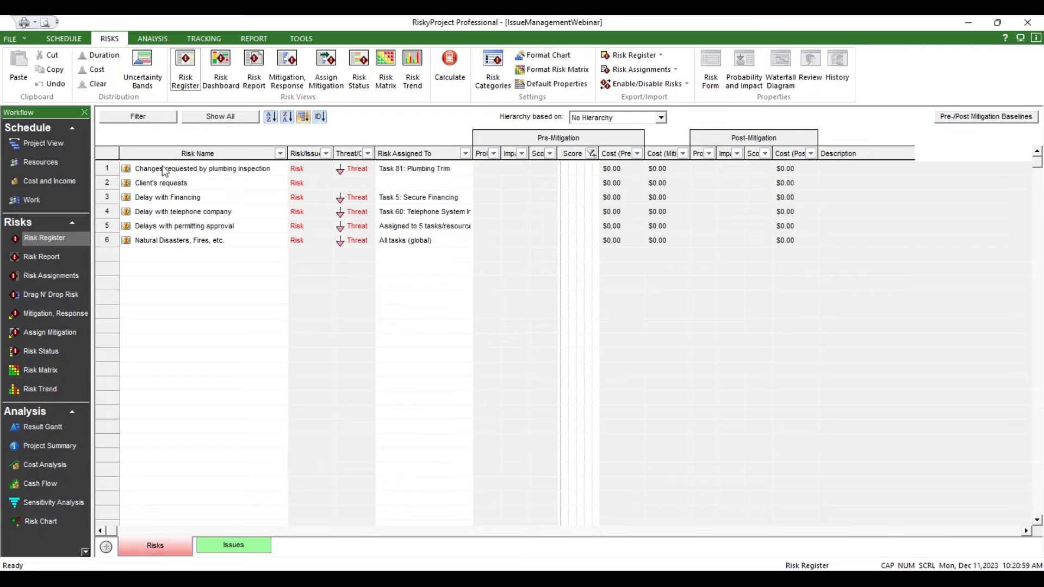
Step: Run the Monte Carlo calculation to update the scores of the risks in the risk register
{"action": "double_click", "coordinate": [106, 167]}
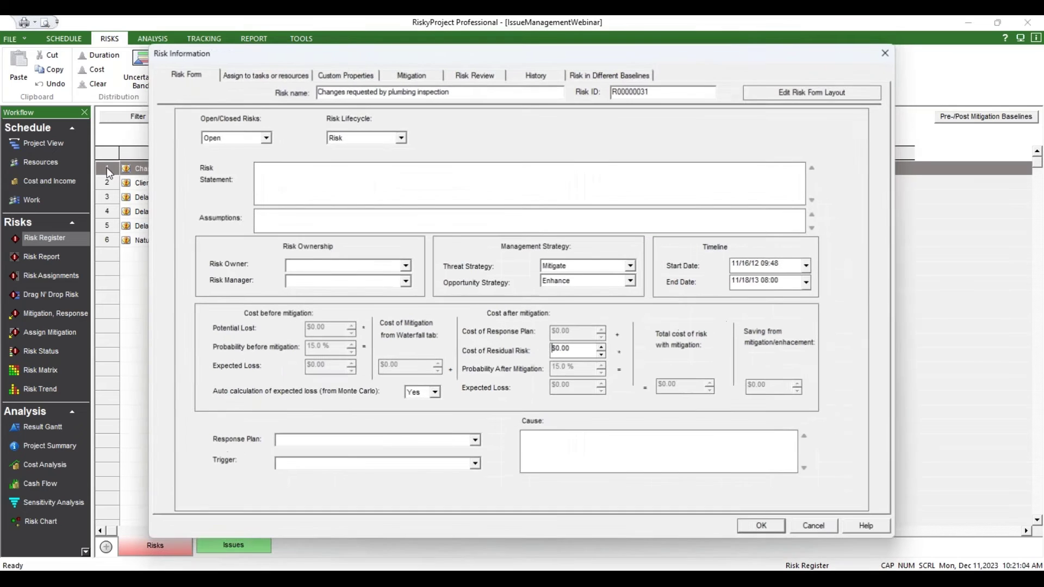
{"action": "left_click", "coordinate": [887, 52]}
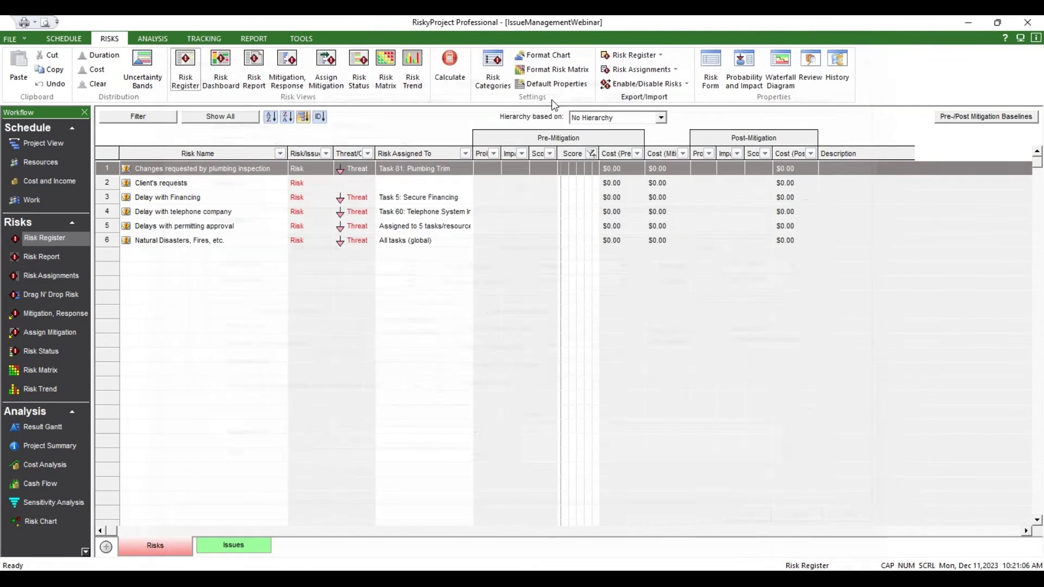
{"action": "left_click", "coordinate": [449, 64]}
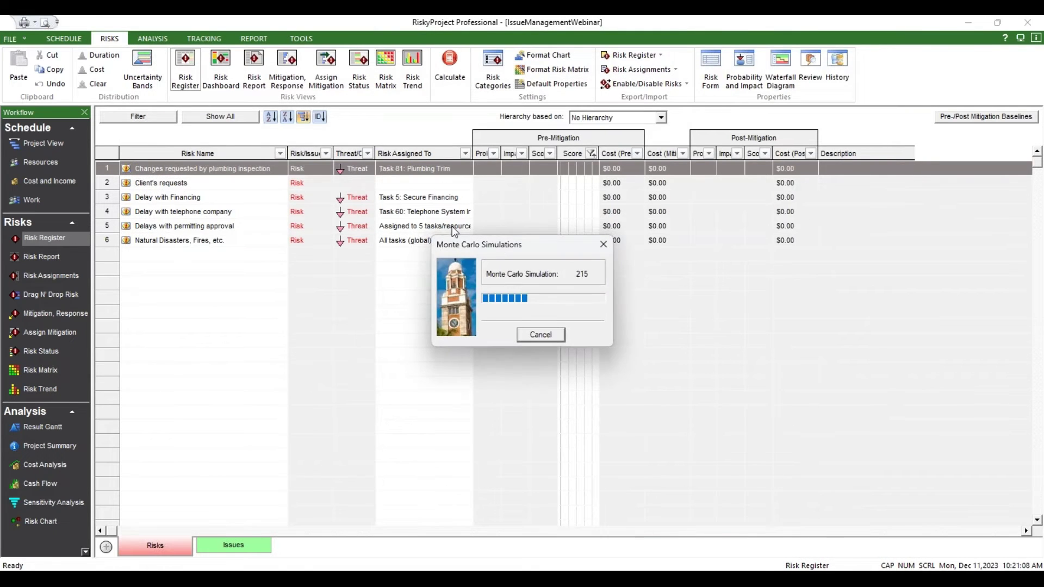
{"action": "left_click", "coordinate": [442, 282]}
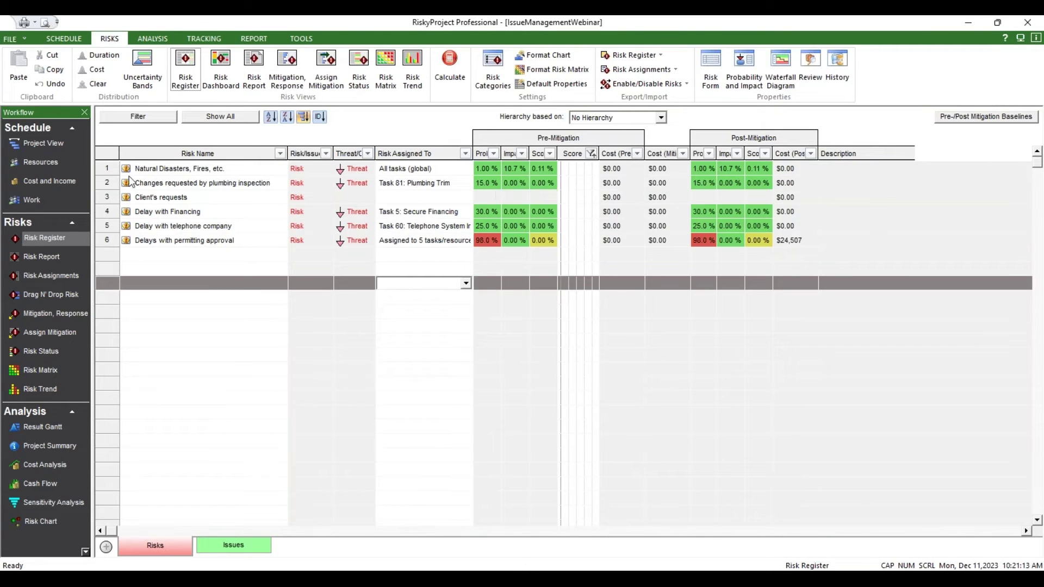
Step: Convert the "Natural Disasters, Fires, etc." risk to an Issue with its assignment probability set to 100%, and recalculate the project
{"action": "left_click", "coordinate": [108, 172]}
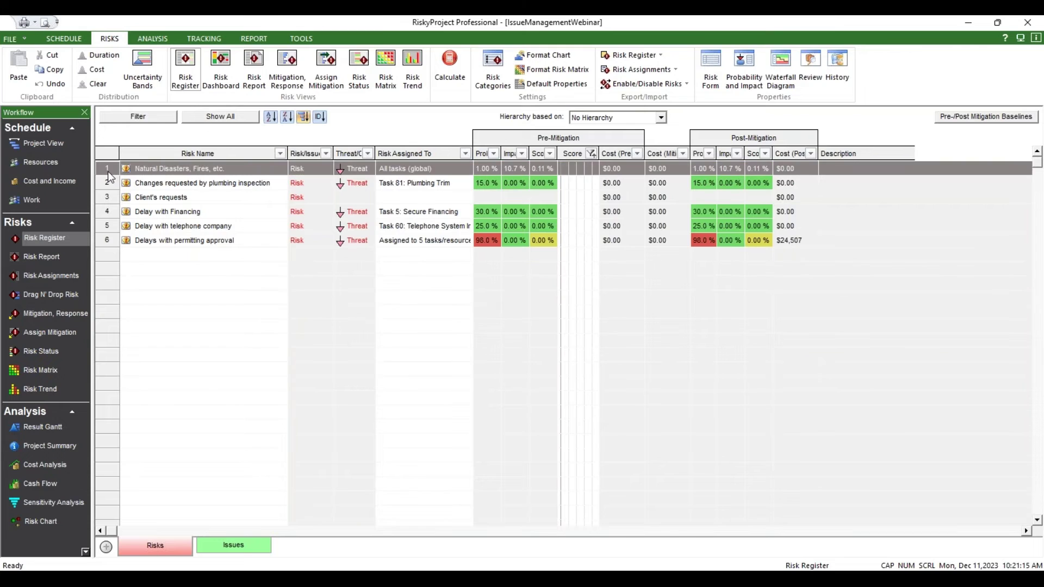
{"action": "right_click", "coordinate": [106, 165]}
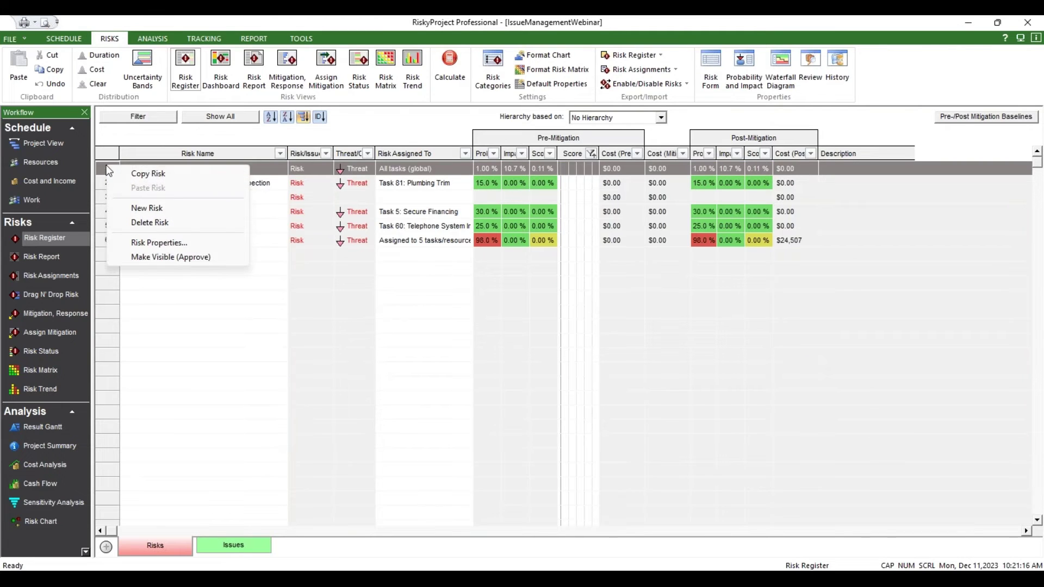
{"action": "left_click", "coordinate": [158, 243]}
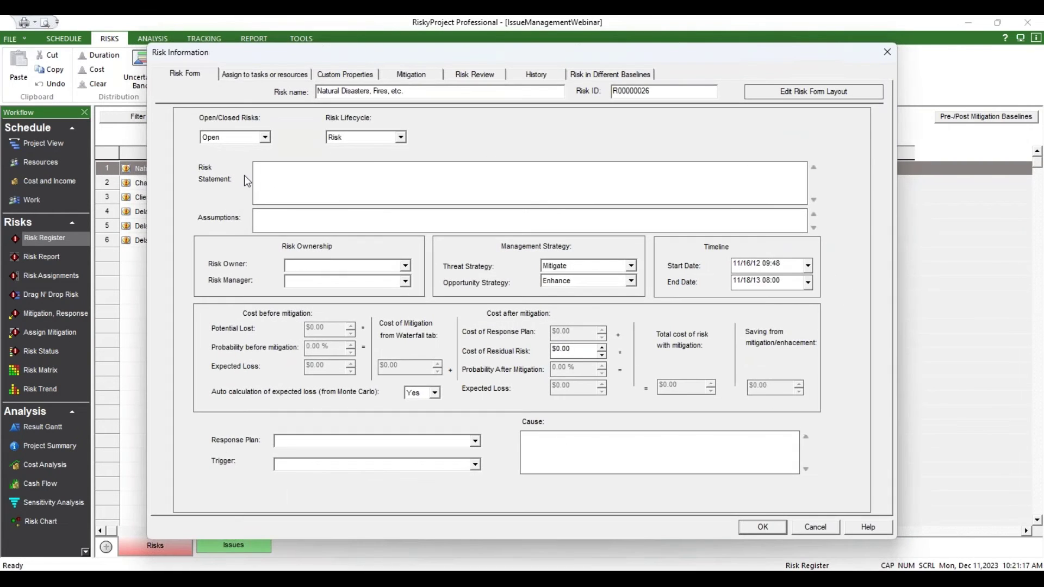
{"action": "left_click", "coordinate": [401, 137]}
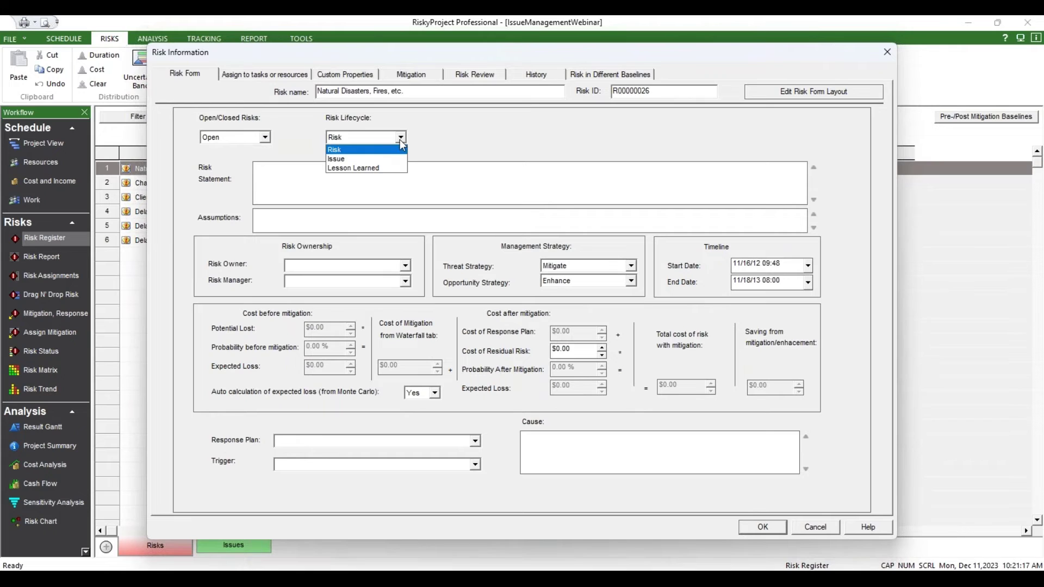
{"action": "left_click", "coordinate": [366, 161]}
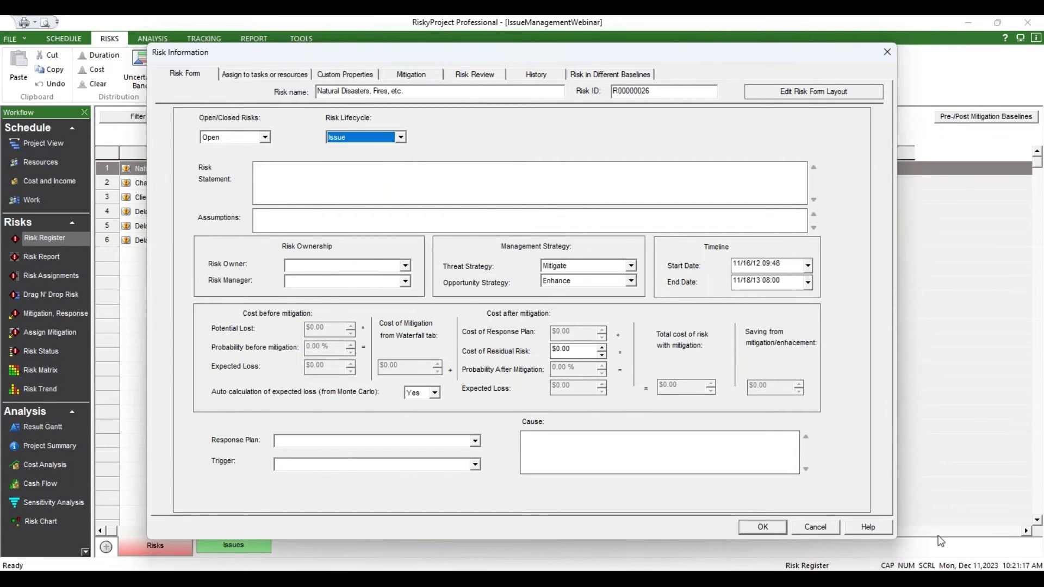
{"action": "left_click", "coordinate": [763, 529]}
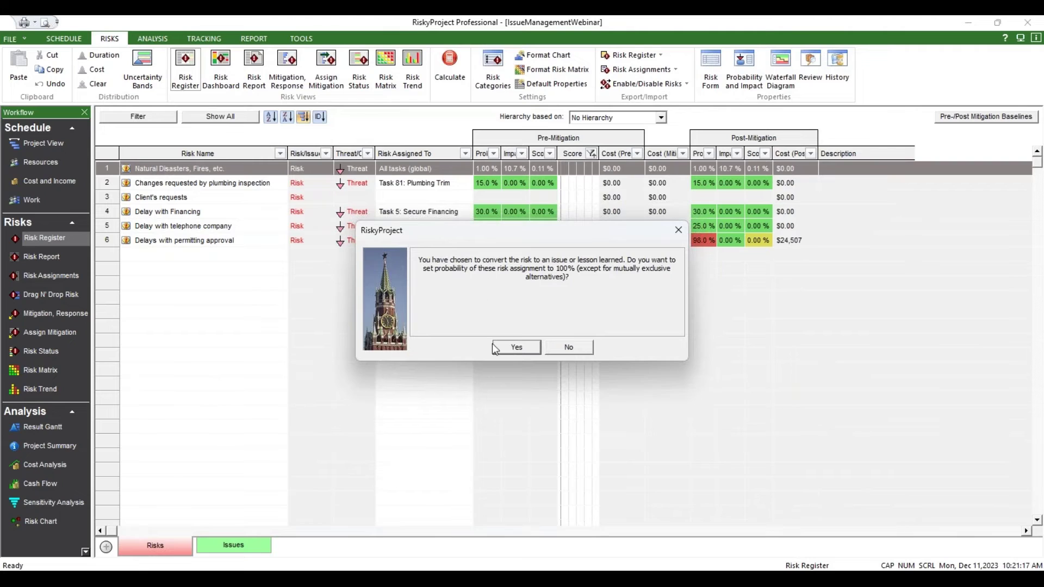
{"action": "left_click", "coordinate": [514, 346]}
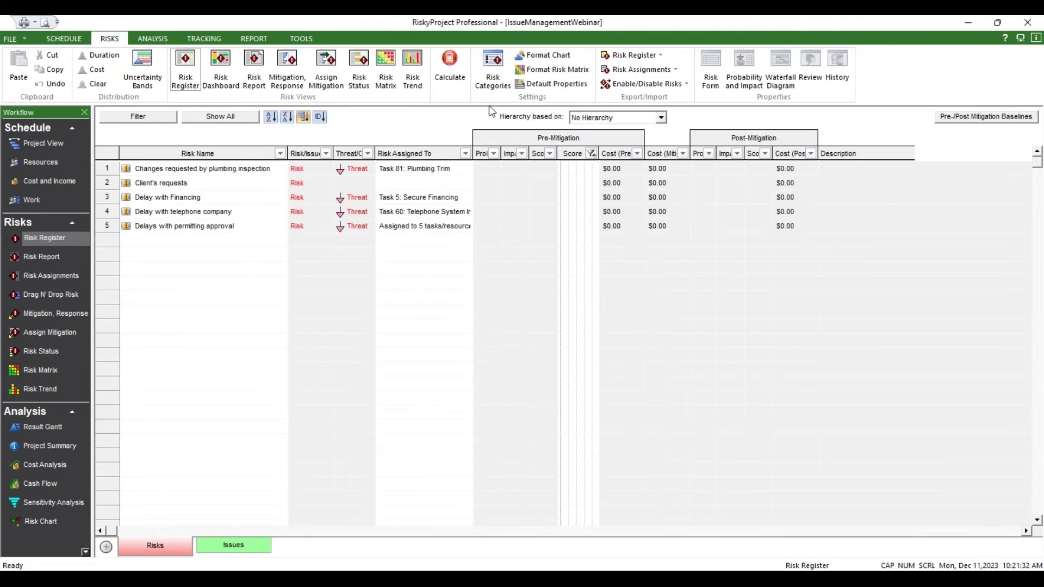
{"action": "left_click", "coordinate": [450, 68]}
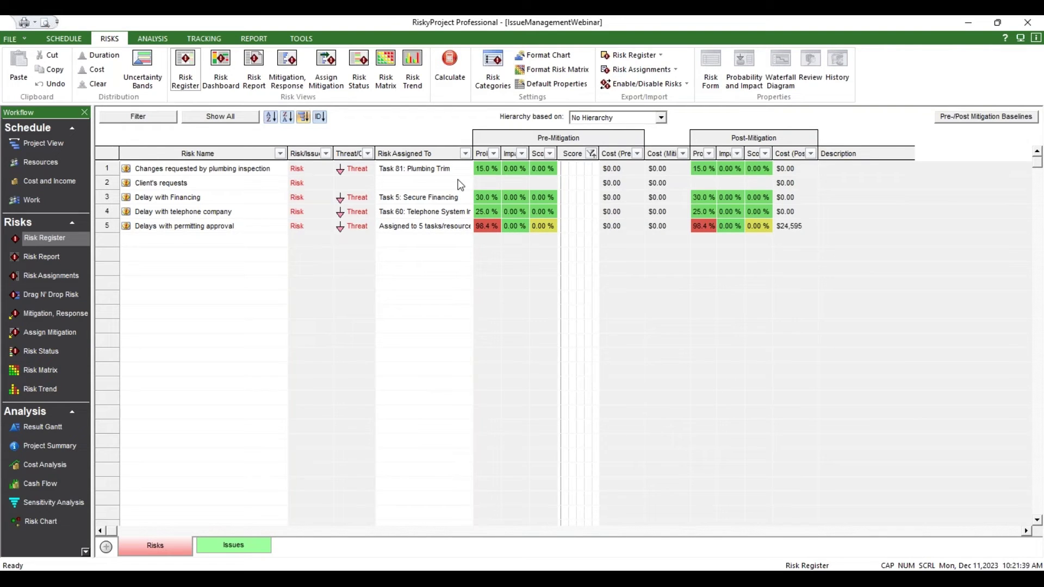
Step: Convert the "Changes requested by plumbing inspection" risk to an Issue and set its assignment probability to 100%
{"action": "left_click", "coordinate": [106, 168]}
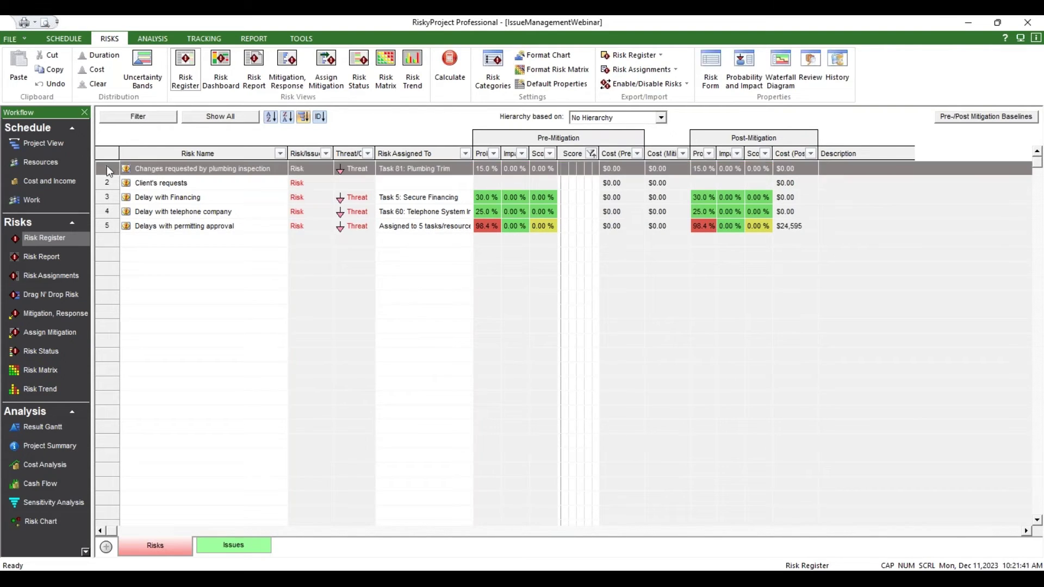
{"action": "double_click", "coordinate": [128, 168]}
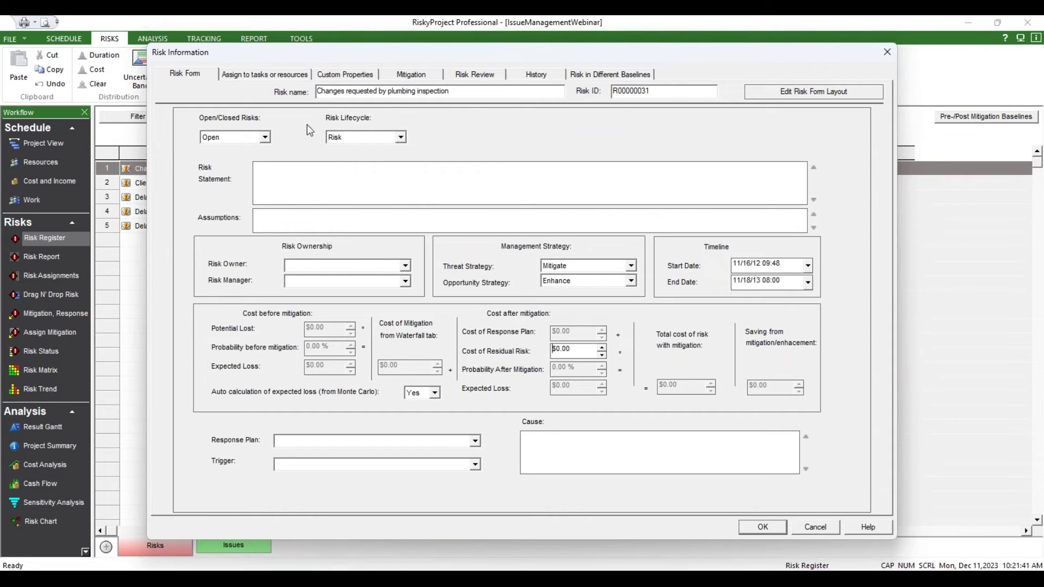
{"action": "left_click", "coordinate": [277, 75]}
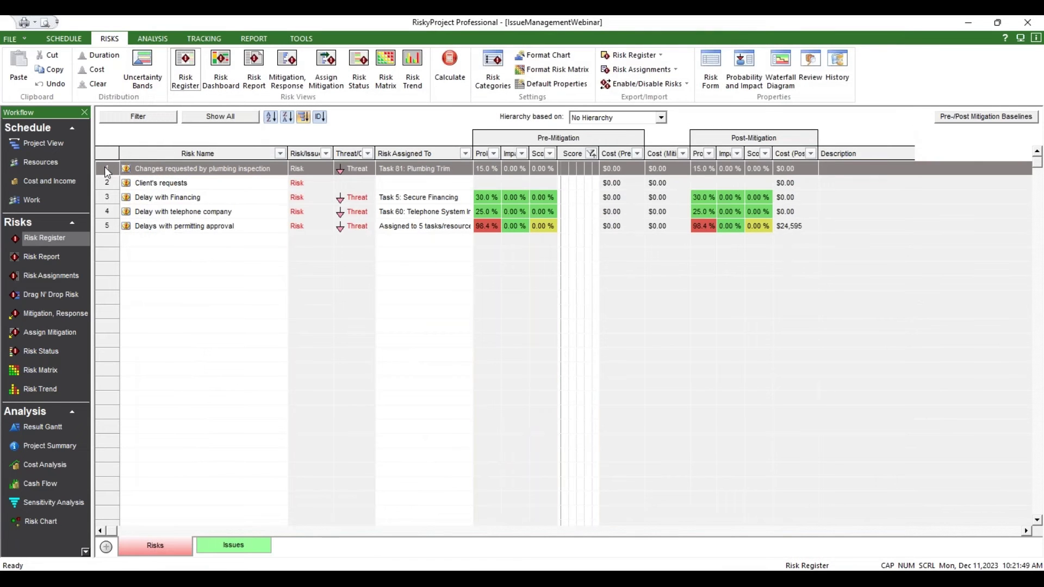
{"action": "double_click", "coordinate": [106, 169]}
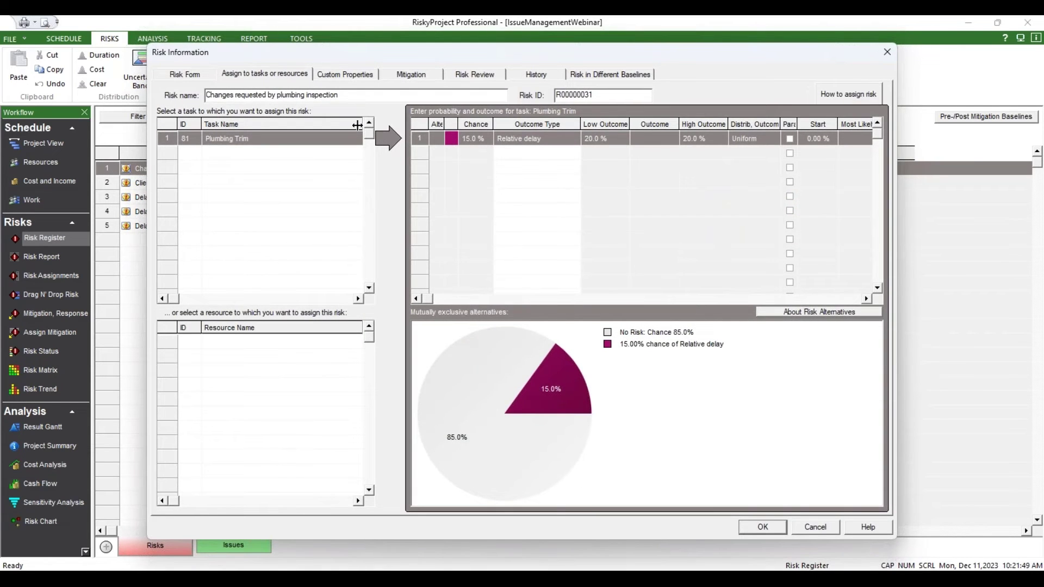
{"action": "left_click", "coordinate": [184, 74]}
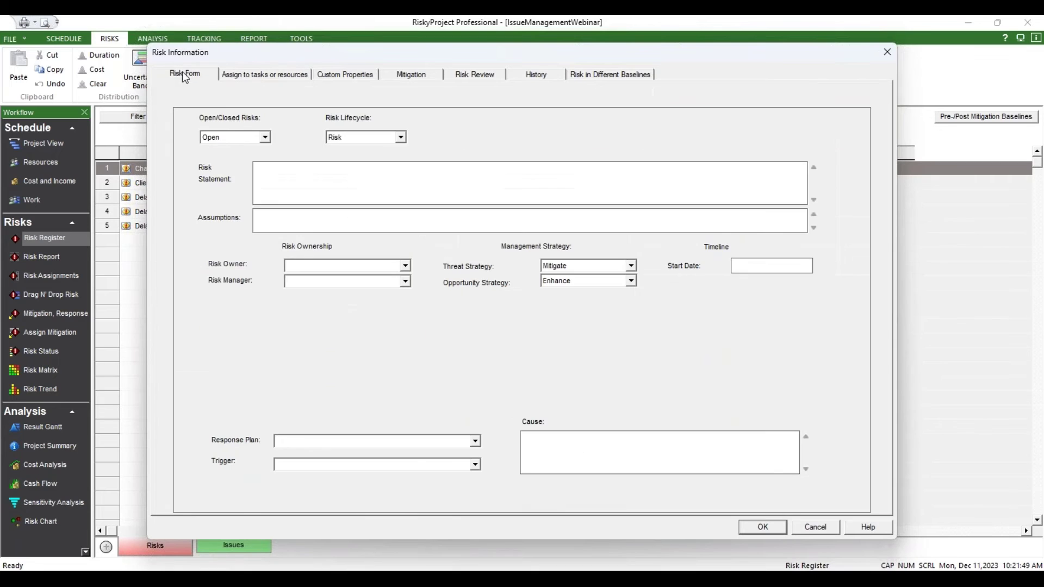
{"action": "left_click", "coordinate": [357, 136]}
{"action": "left_click", "coordinate": [349, 158]}
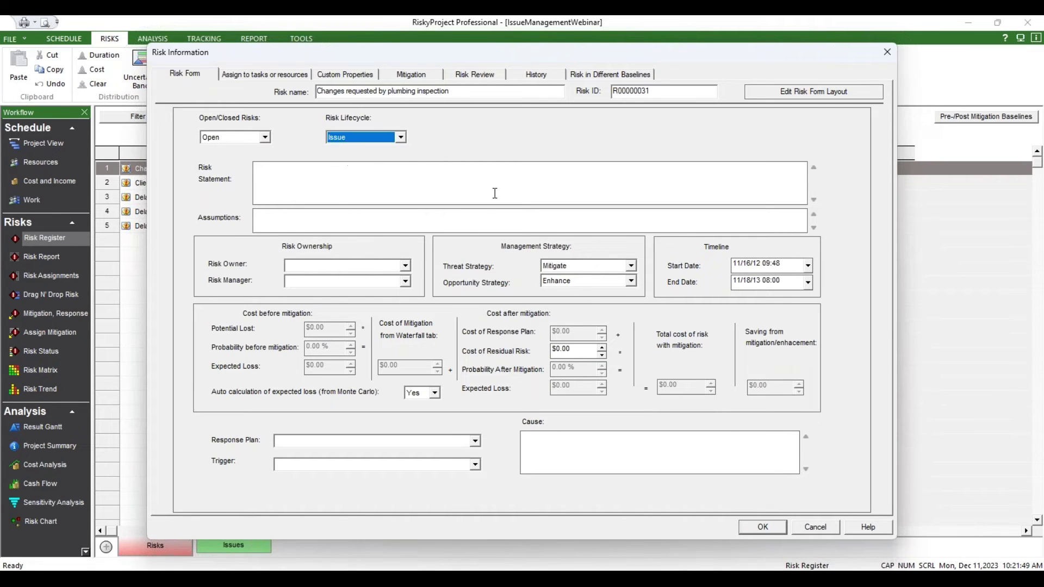
{"action": "left_click", "coordinate": [749, 526]}
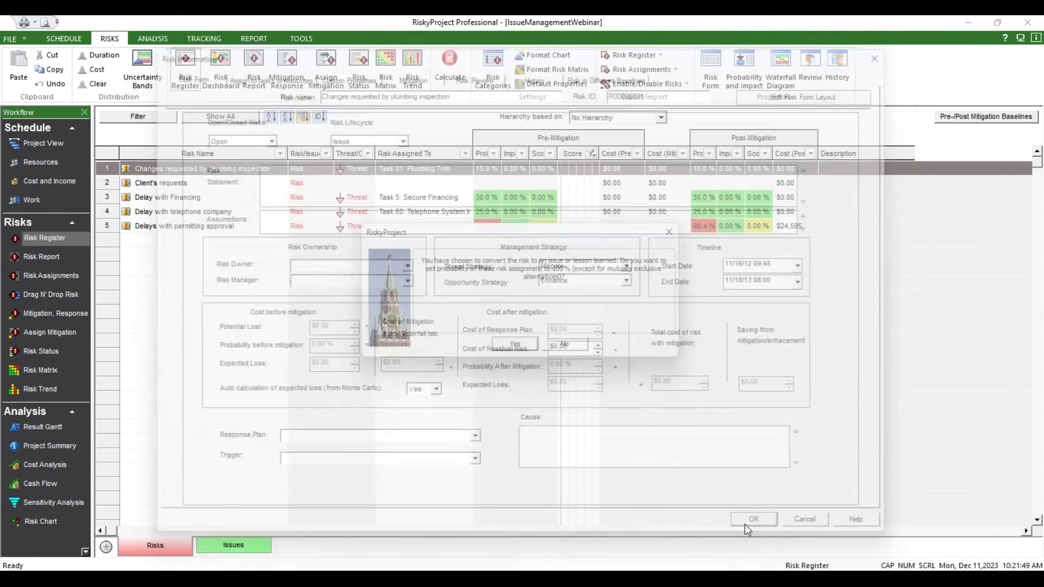
{"action": "left_click", "coordinate": [516, 348]}
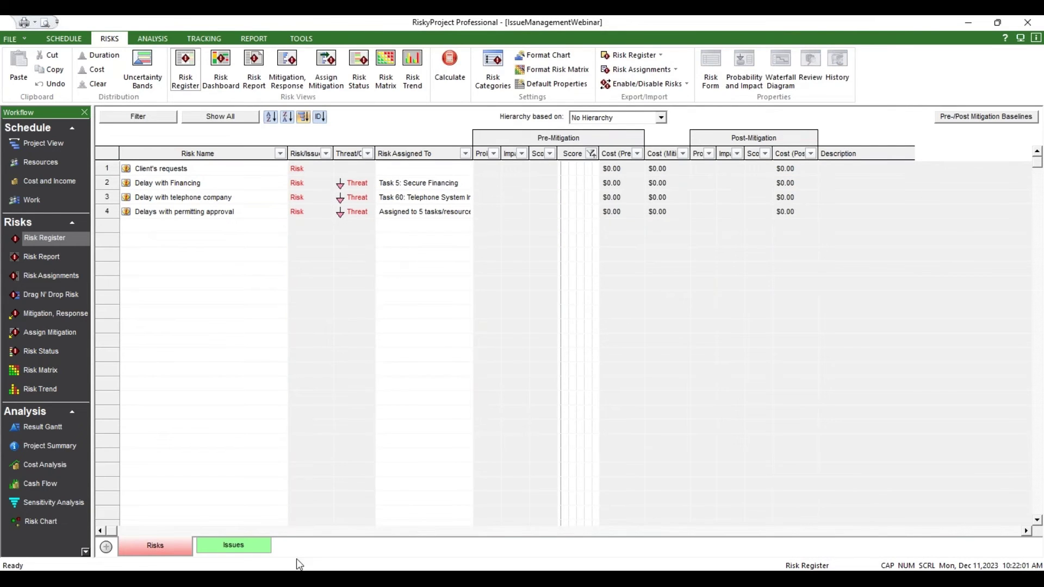
Step: Remove the filter so the register shows all risks and issues, and recalculate the project
{"action": "left_click", "coordinate": [147, 119]}
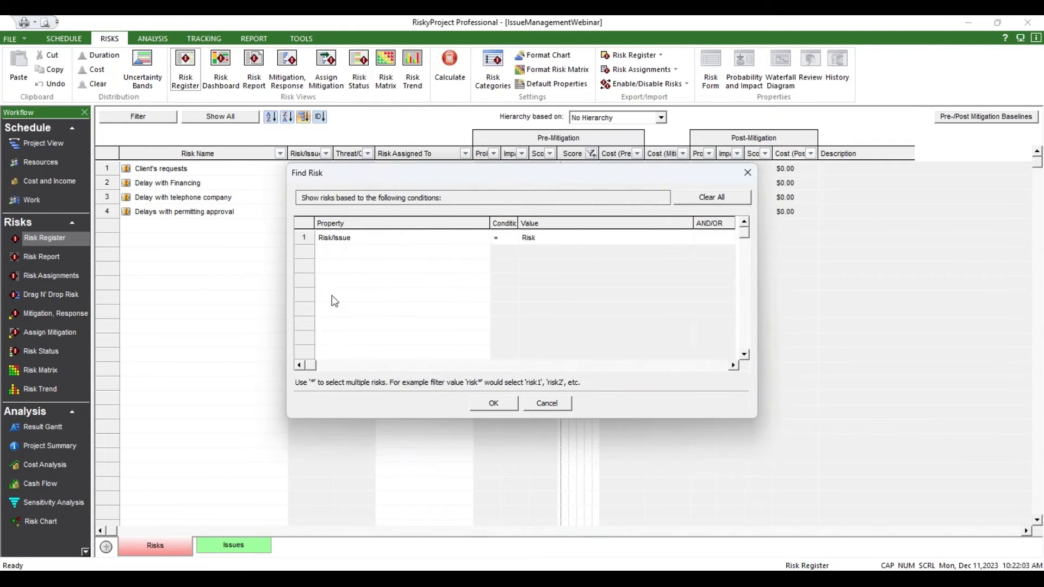
{"action": "left_click", "coordinate": [752, 177]}
{"action": "left_click", "coordinate": [221, 116]}
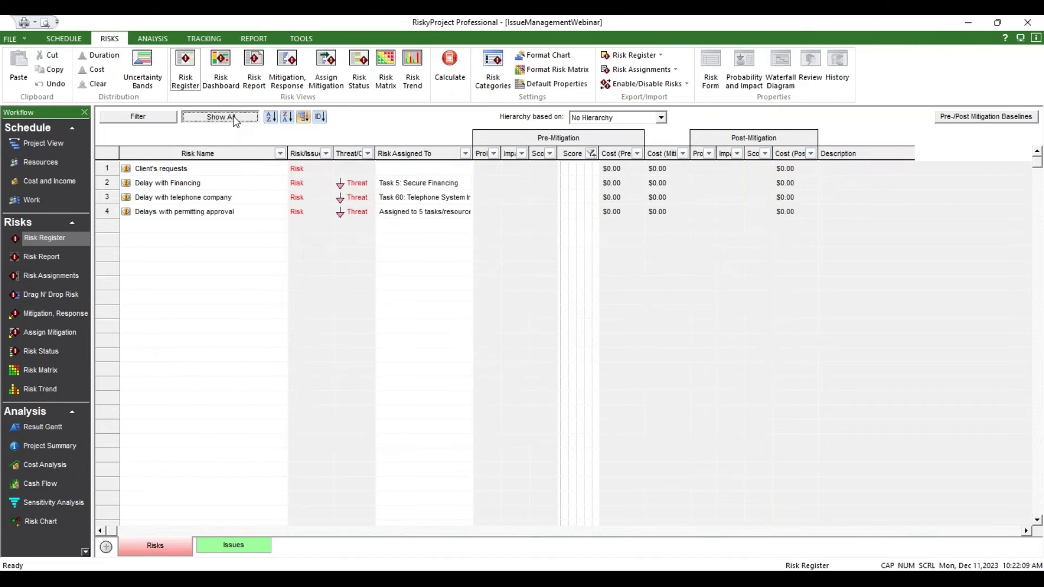
{"action": "left_click", "coordinate": [450, 66]}
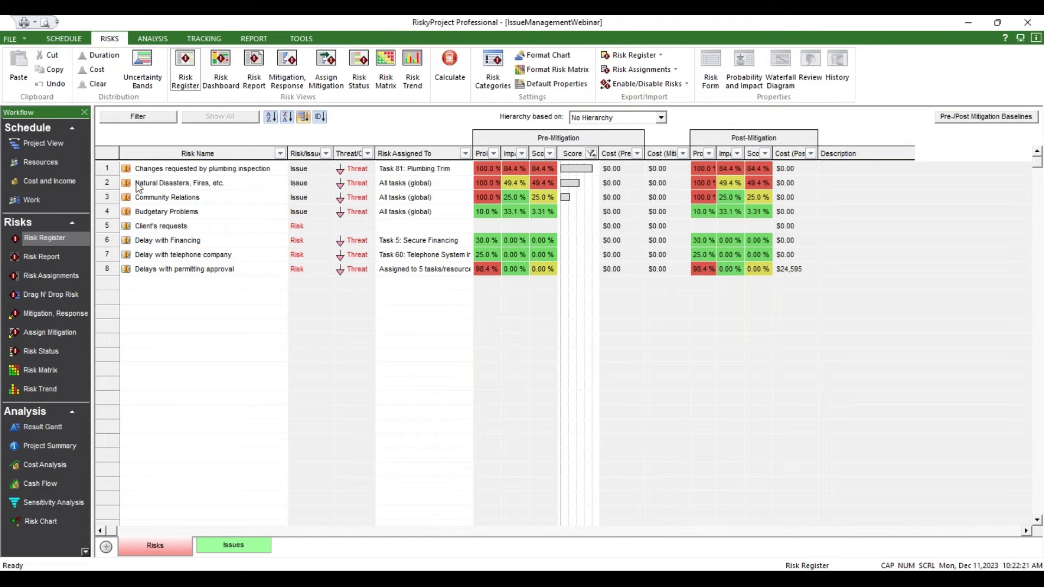
Step: Review the task assignment and chance of the "Natural Disasters, Fires, etc." issue, and display the Issues view of the register
{"action": "double_click", "coordinate": [118, 183]}
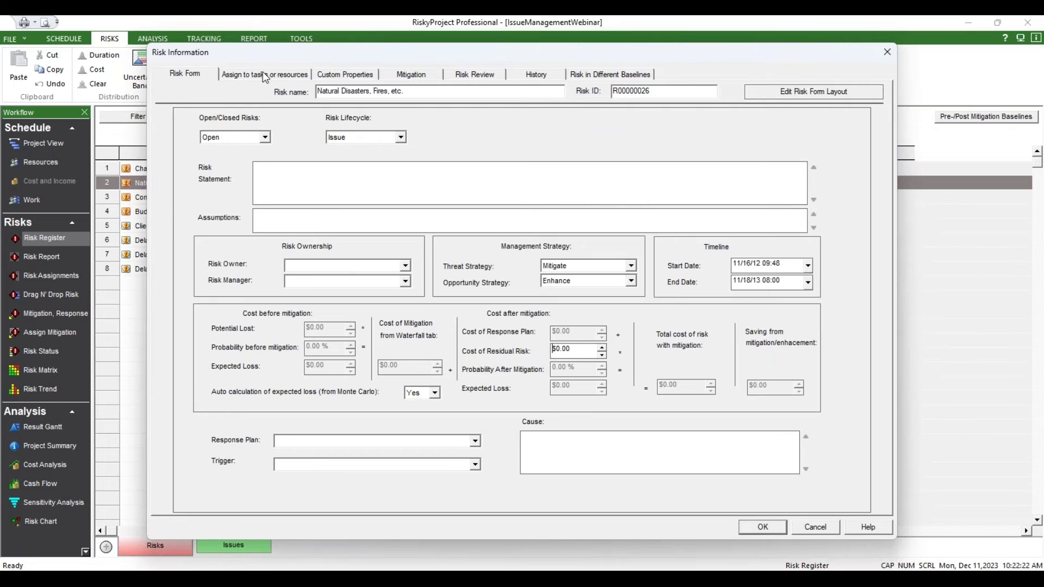
{"action": "left_click", "coordinate": [265, 75]}
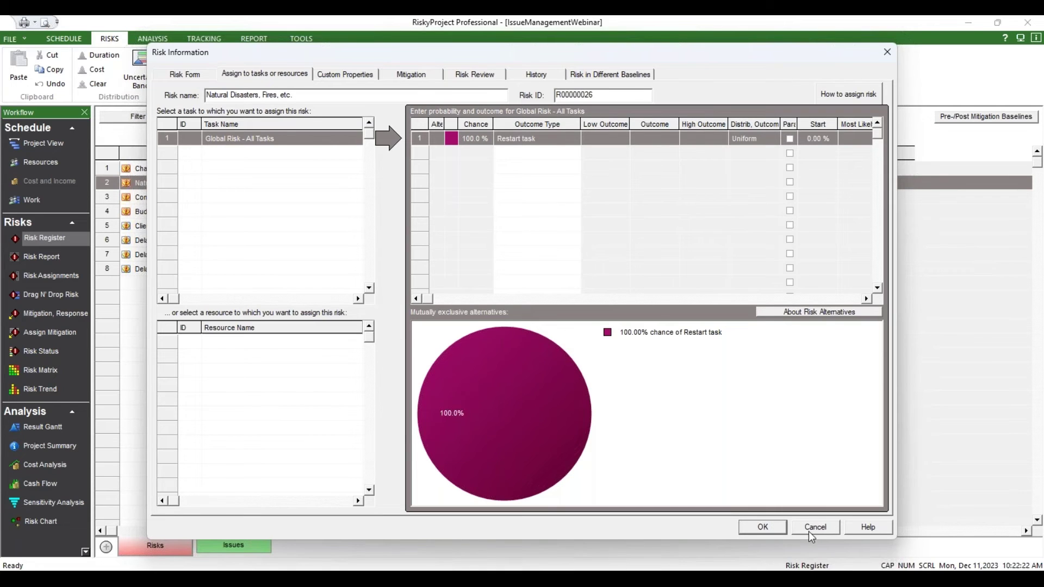
{"action": "left_click", "coordinate": [773, 531]}
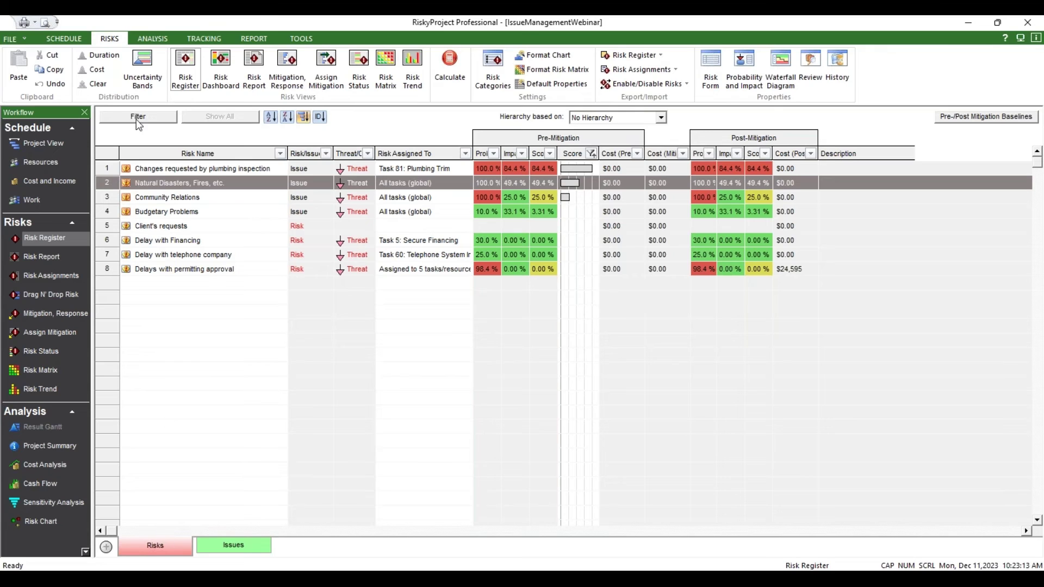
{"action": "left_click", "coordinate": [221, 545]}
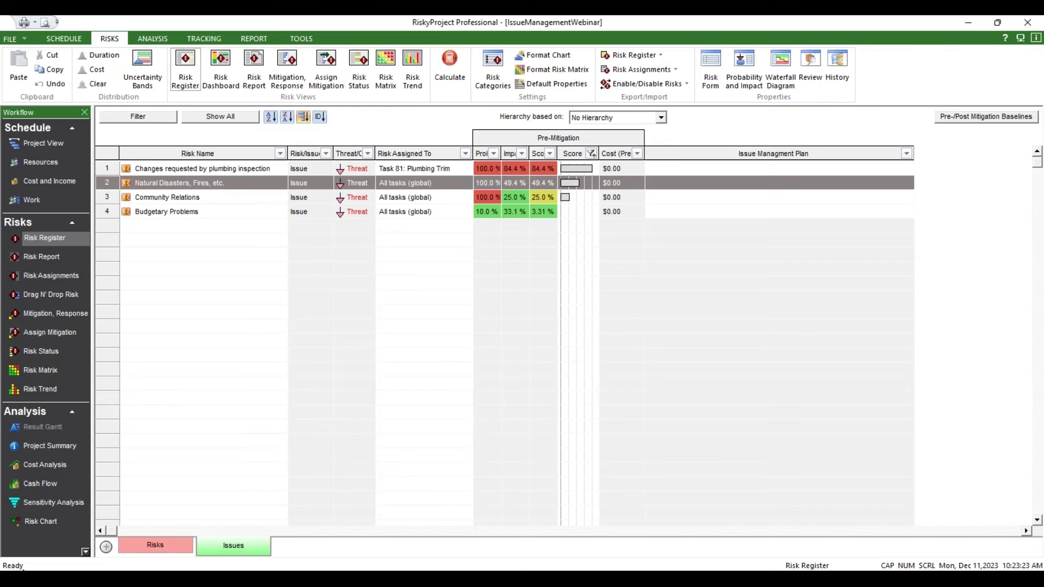
Step: Add a new view to the risk register and name it "Issues 2"
{"action": "left_click", "coordinate": [106, 547]}
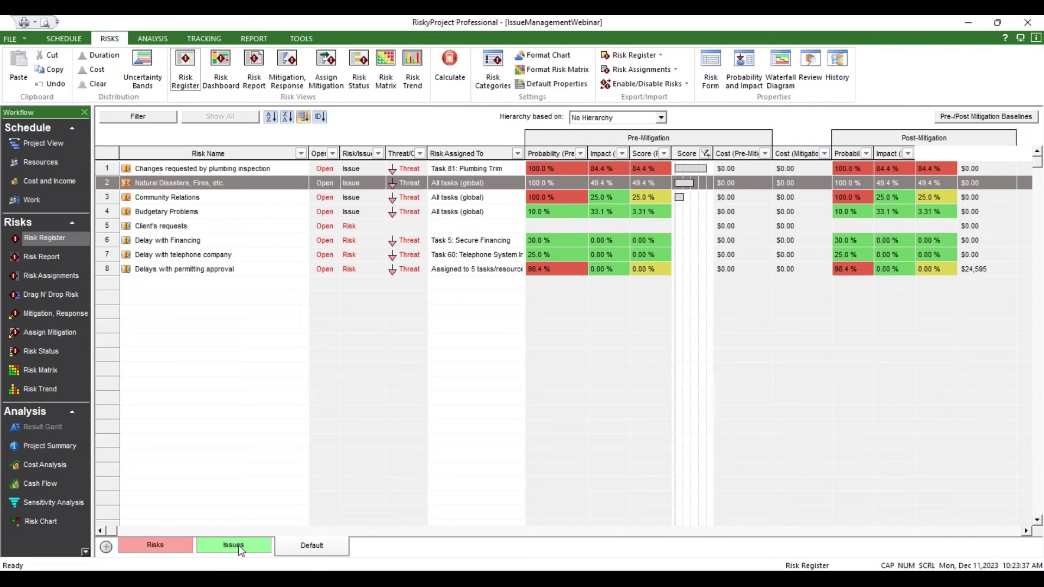
{"action": "right_click", "coordinate": [333, 549]}
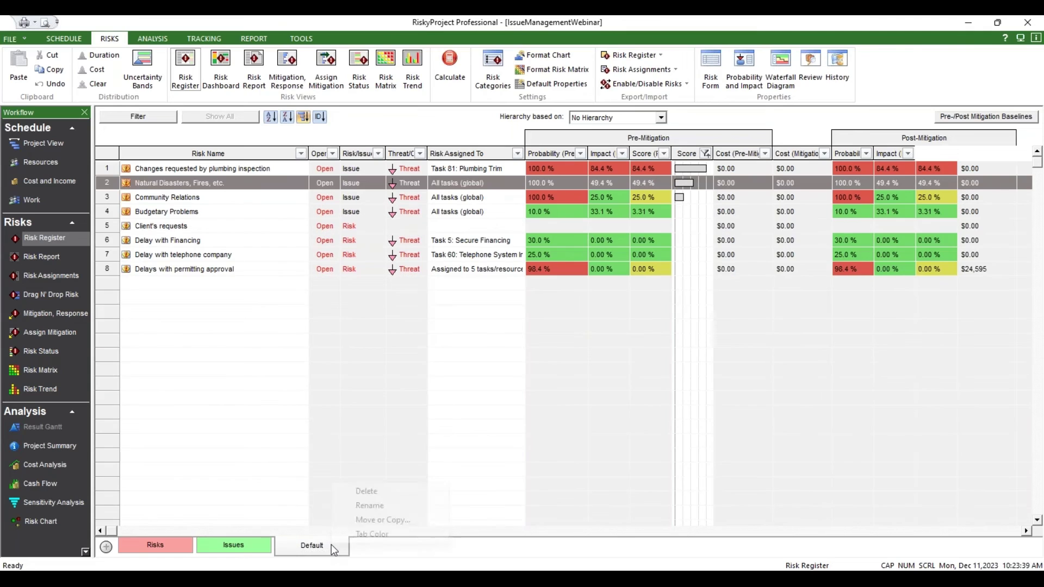
{"action": "left_click", "coordinate": [368, 505]}
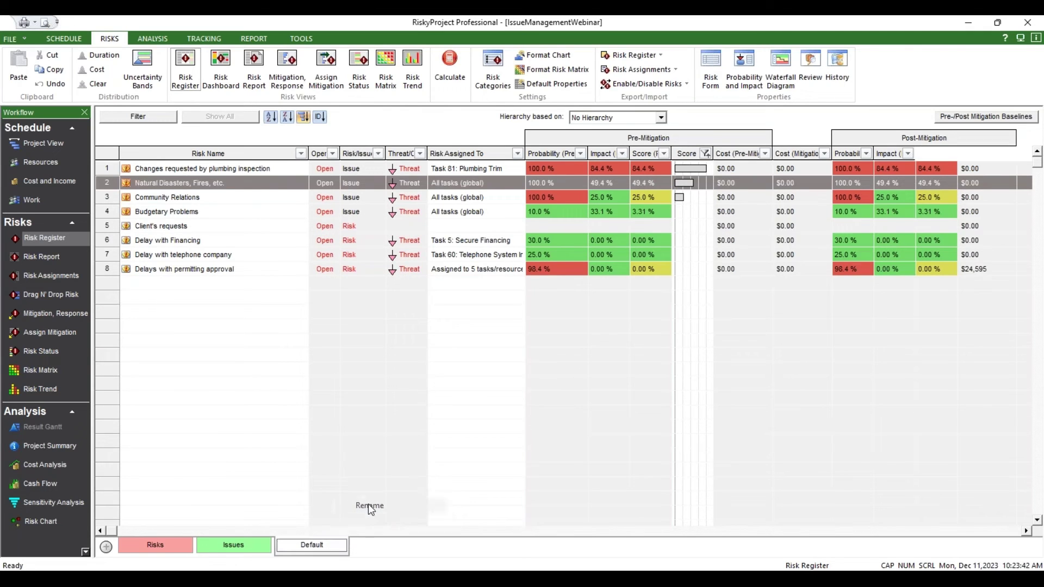
{"action": "double_click", "coordinate": [336, 545]}
{"action": "type", "text": "Issuem"}
{"action": "key", "text": "BackSpace"}
{"action": "key", "text": "BackSpace"}
{"action": "type", "text": "es 2"}
{"action": "key", "text": "Return"}
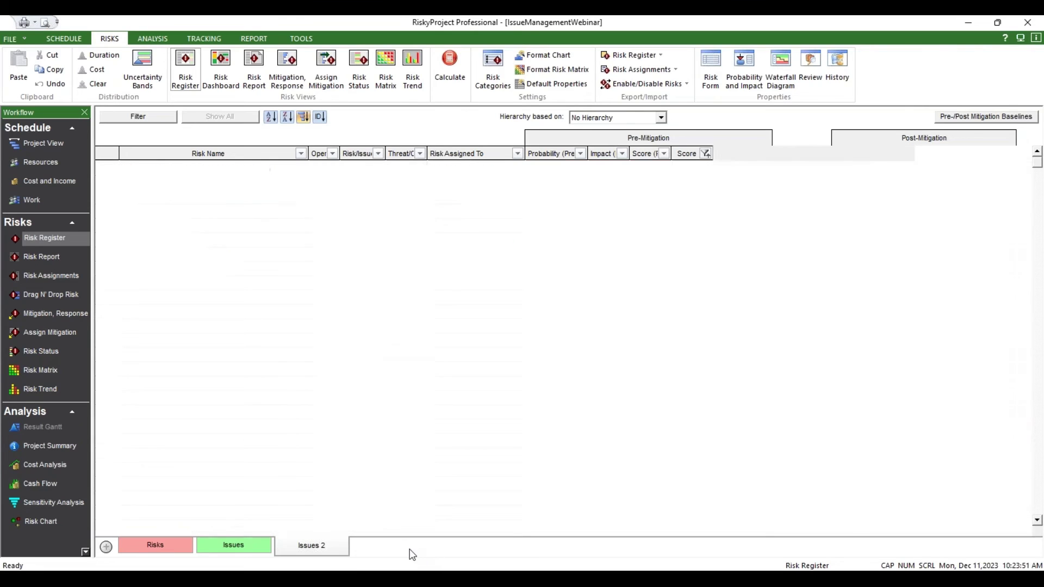
Step: Set the tab color of the "Issues 2" view to yellow
{"action": "right_click", "coordinate": [323, 546]}
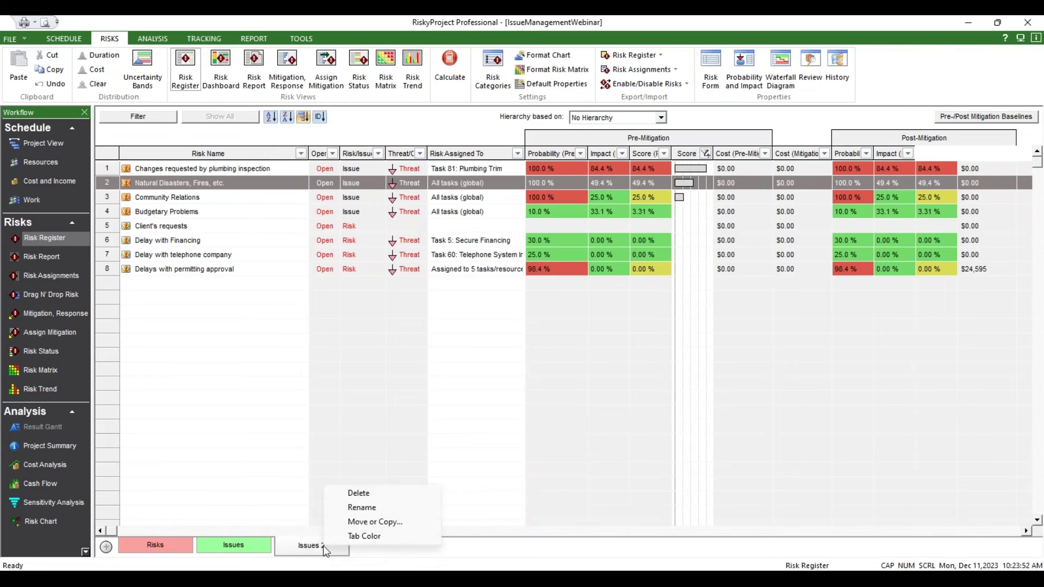
{"action": "left_click", "coordinate": [368, 536]}
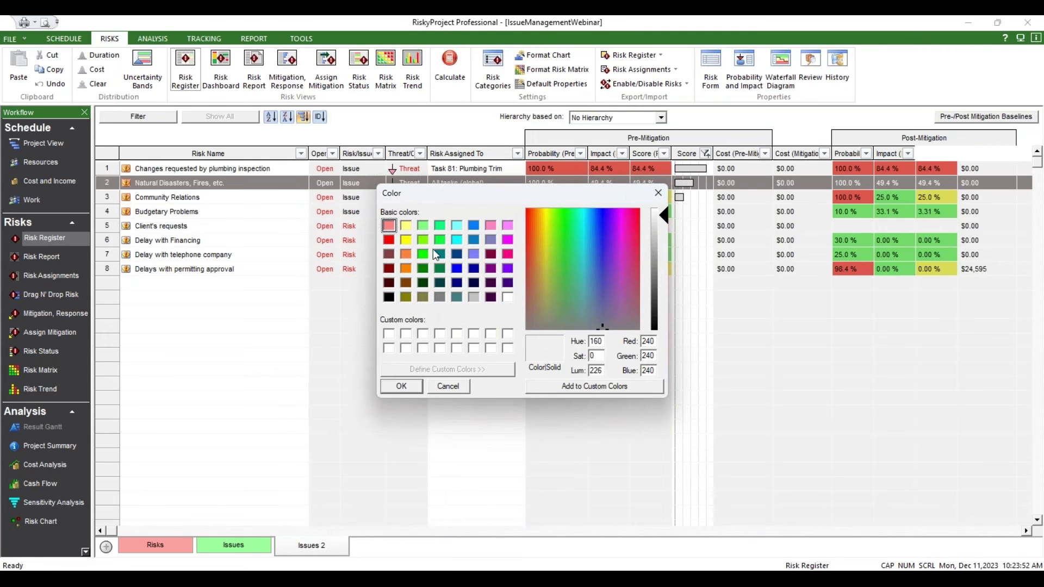
{"action": "left_click", "coordinate": [406, 240]}
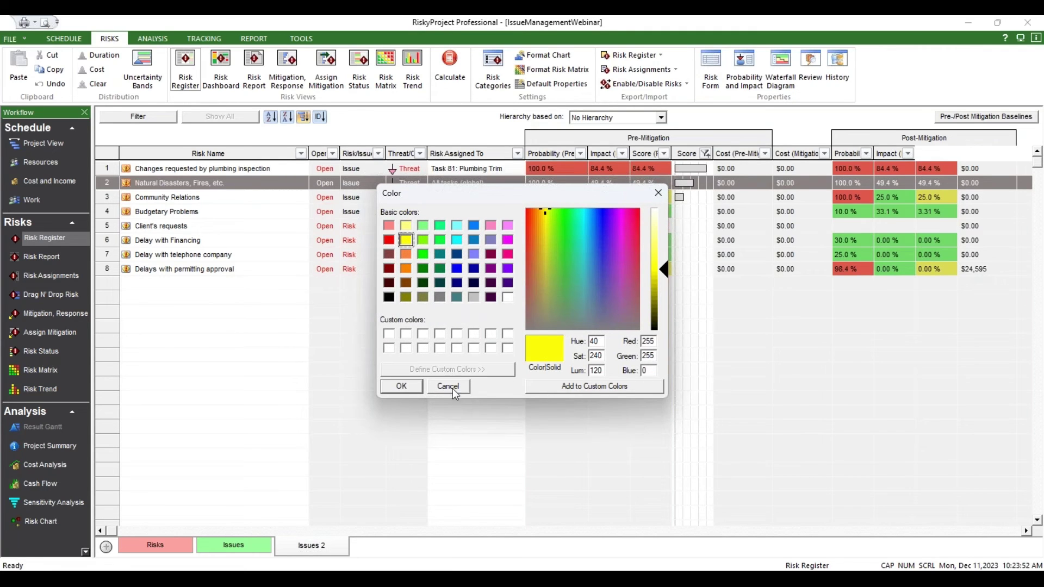
{"action": "left_click", "coordinate": [410, 387]}
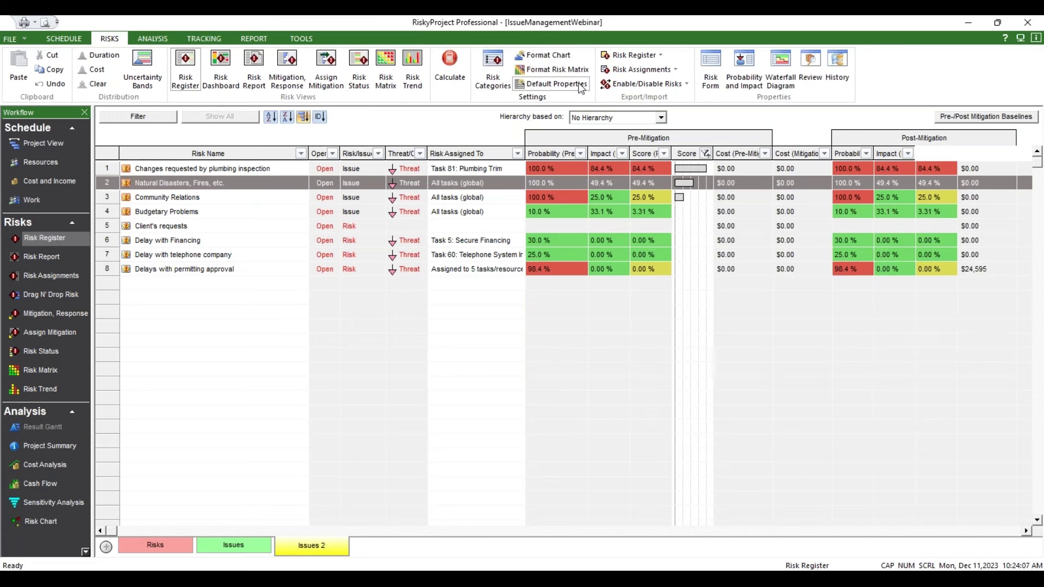
Step: Review the custom string property under the Issue Management group in the default risk properties, and close the properties
{"action": "left_click", "coordinate": [554, 83]}
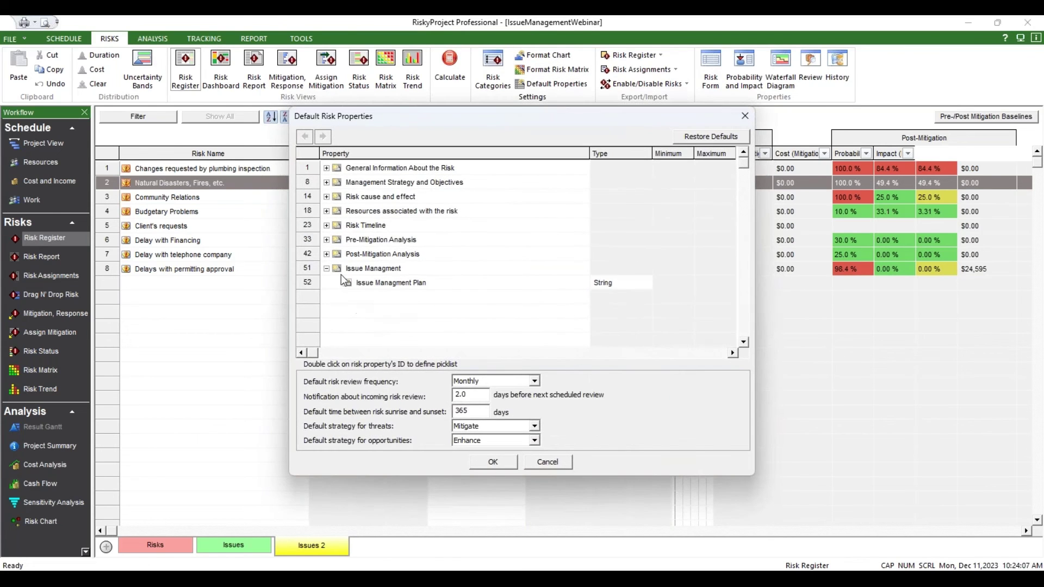
{"action": "left_click", "coordinate": [307, 271]}
{"action": "left_click", "coordinate": [327, 283]}
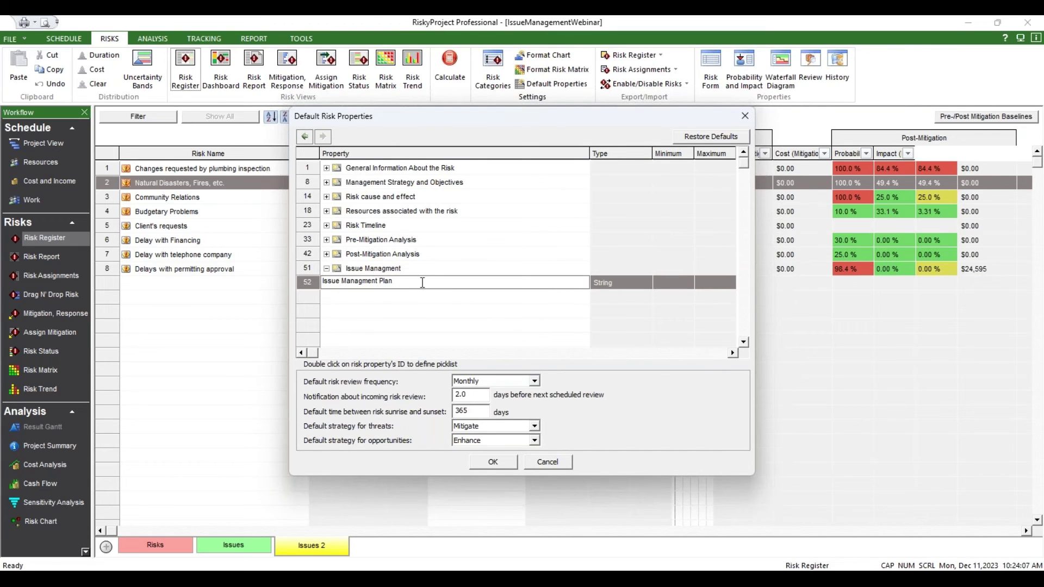
{"action": "left_click", "coordinate": [312, 267]}
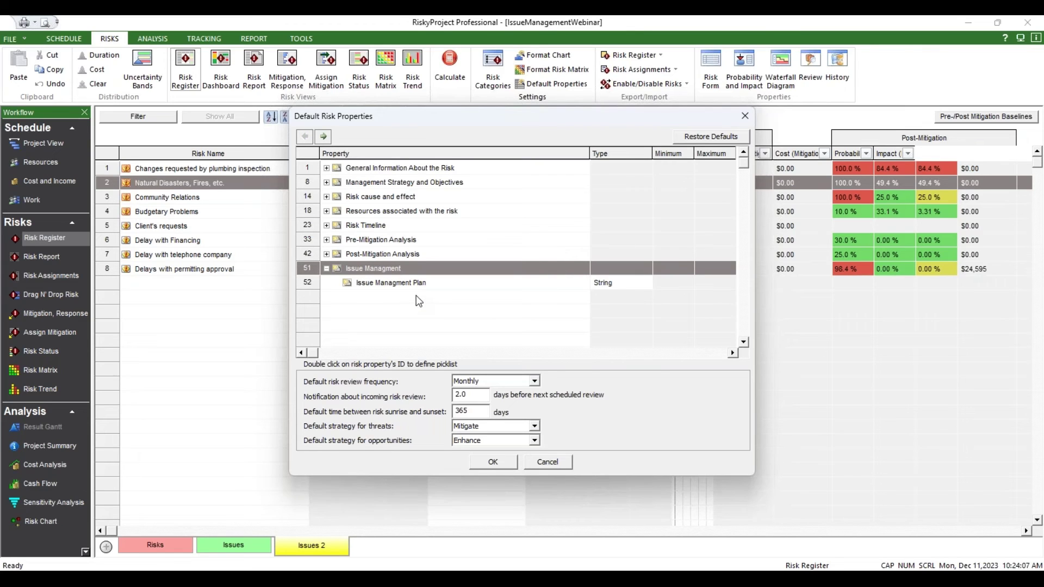
{"action": "left_click", "coordinate": [494, 463]}
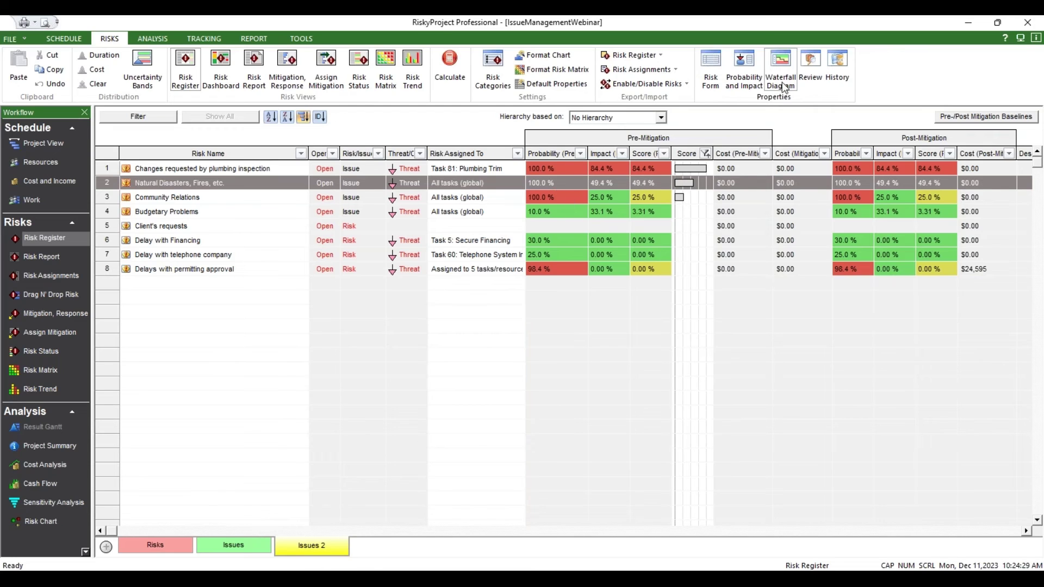
Step: Display the Issues view of the register and review the property, condition and value of its Risk/Issue filter
{"action": "left_click", "coordinate": [237, 546]}
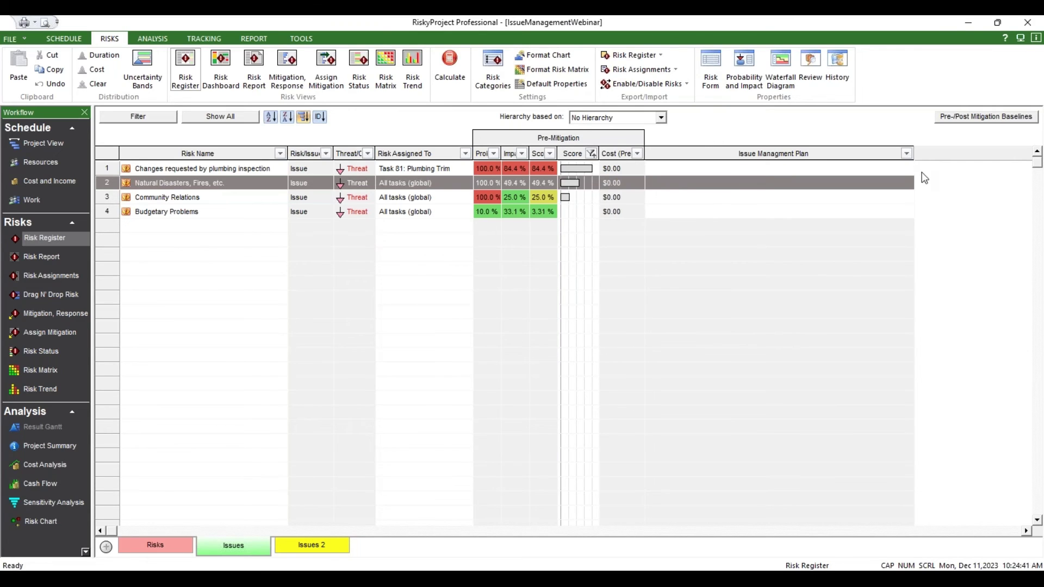
{"action": "left_click", "coordinate": [153, 118]}
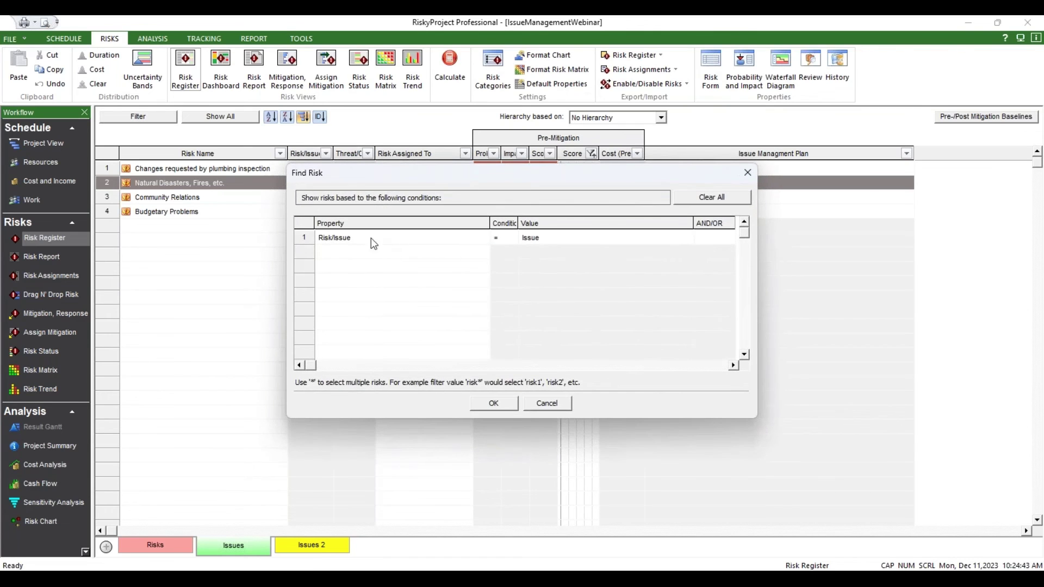
{"action": "left_click", "coordinate": [486, 240]}
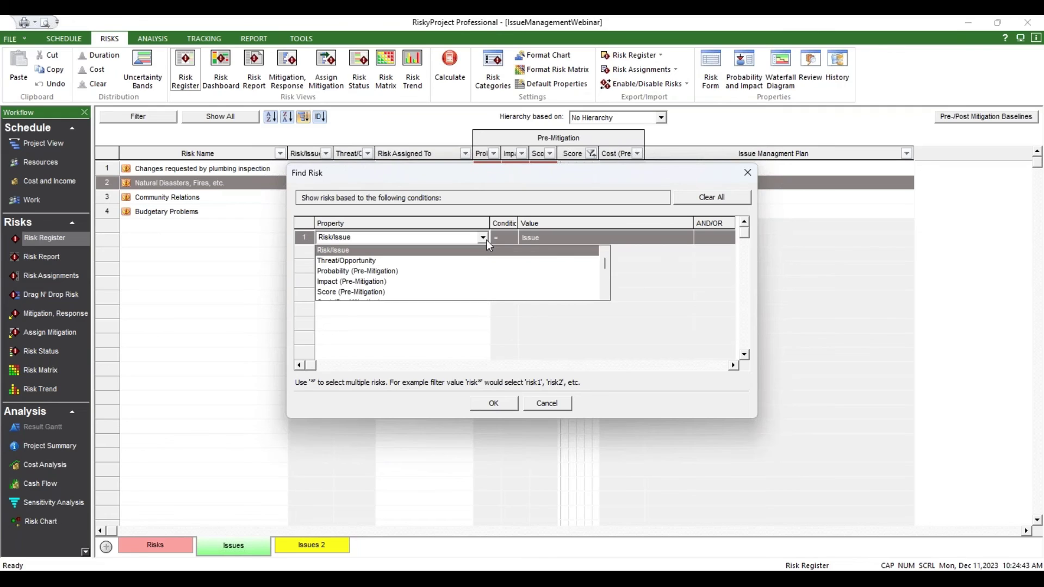
{"action": "left_click", "coordinate": [486, 240]}
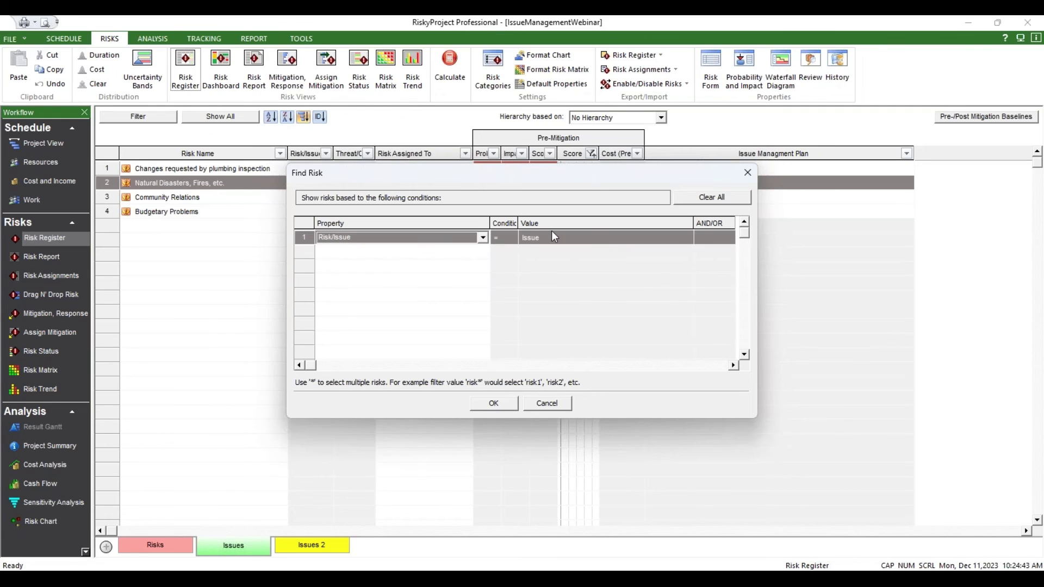
{"action": "left_click", "coordinate": [507, 240]}
{"action": "left_click", "coordinate": [509, 239]}
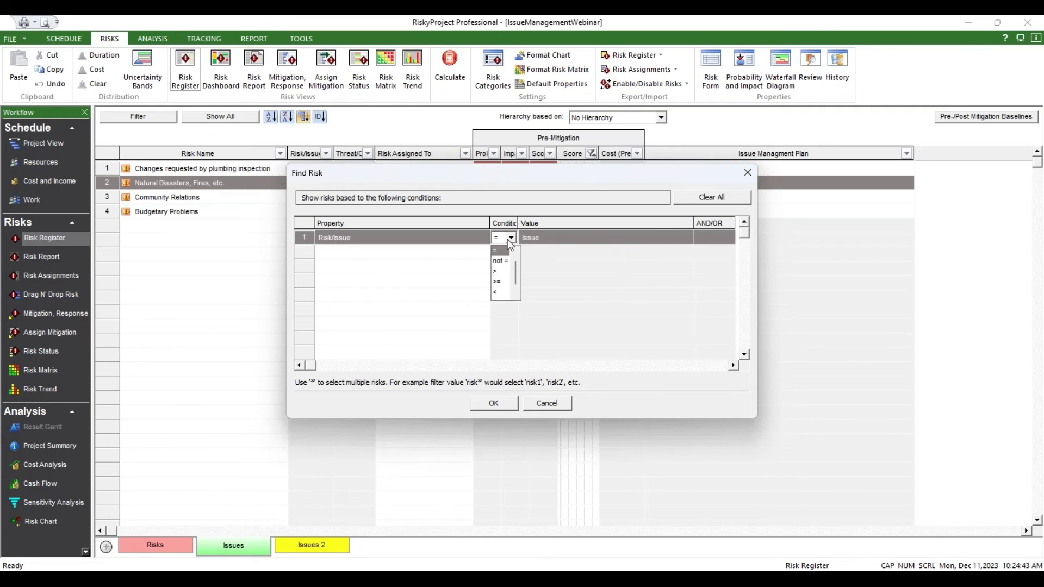
{"action": "left_click", "coordinate": [509, 239]}
{"action": "left_click", "coordinate": [606, 238]}
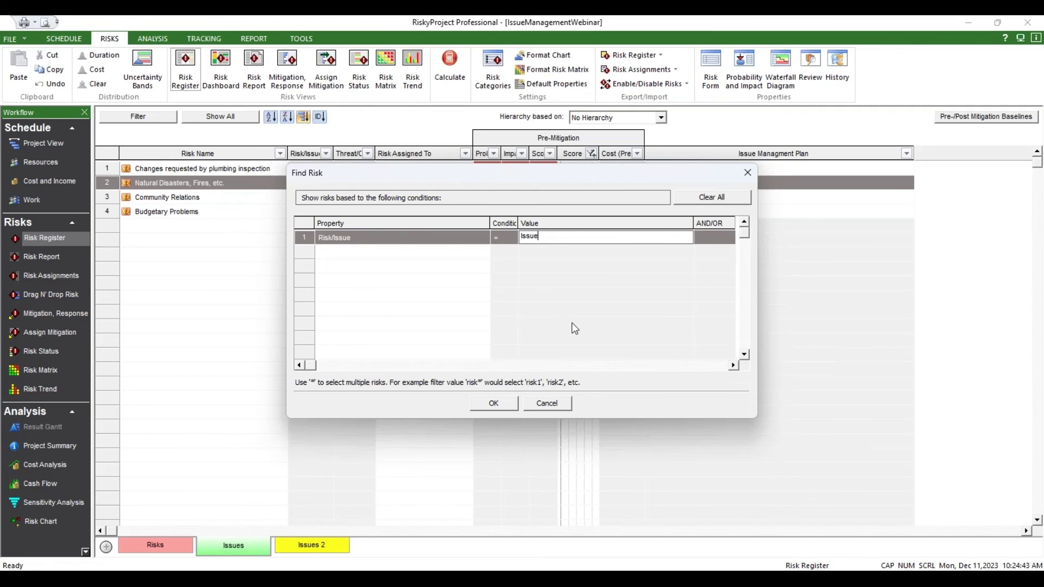
{"action": "left_click", "coordinate": [493, 404]}
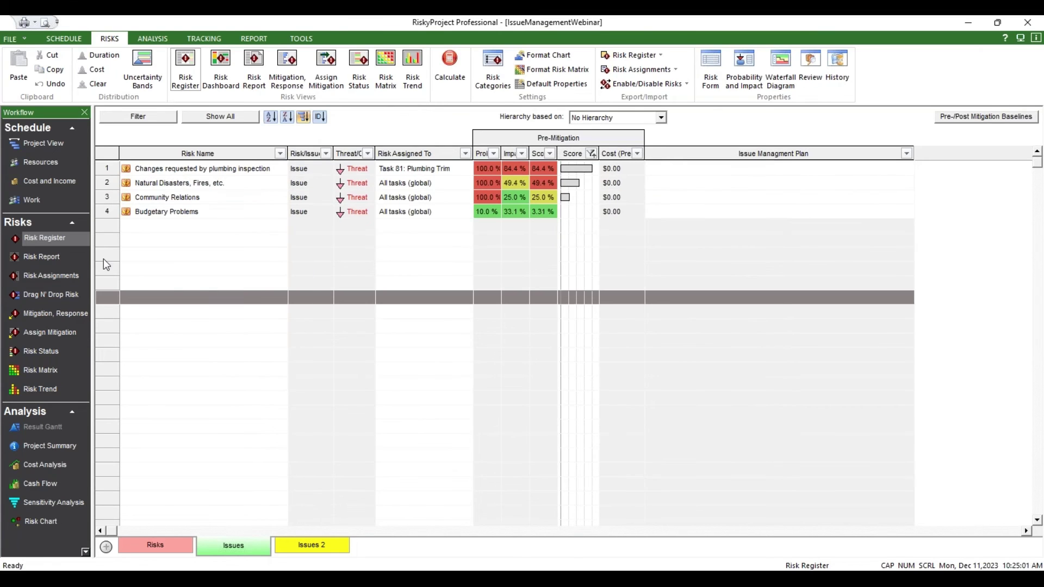
Step: Modify the last column of the Issues view, choosing "Issue Managment Plan" as its field type
{"action": "right_click", "coordinate": [729, 157]}
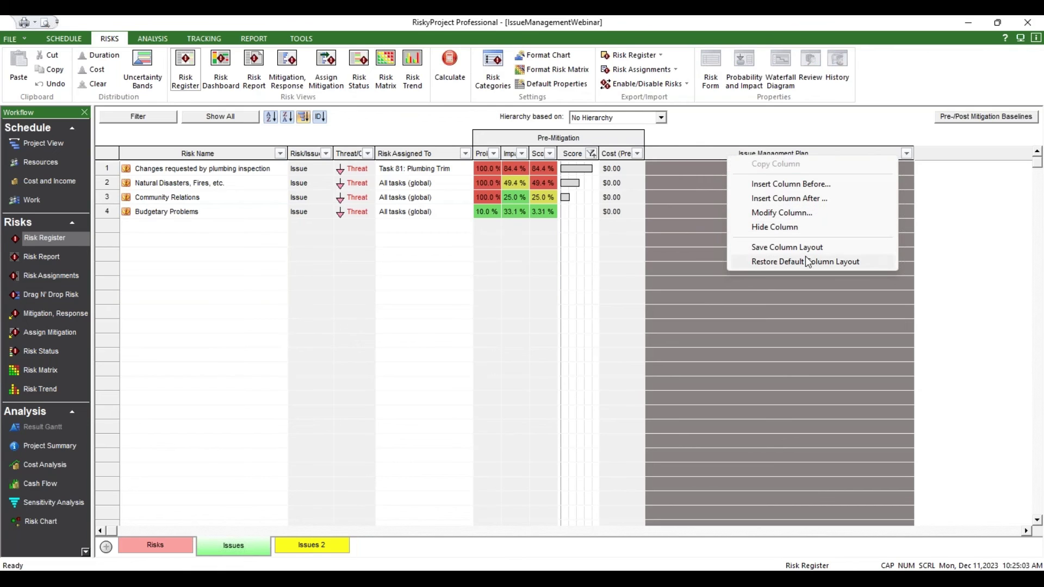
{"action": "left_click", "coordinate": [791, 213]}
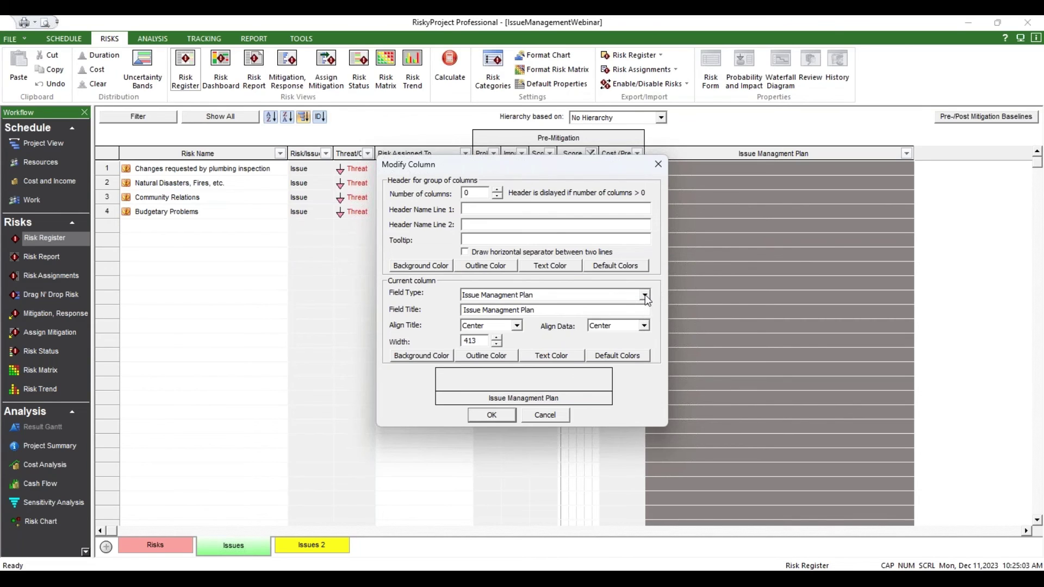
{"action": "left_click", "coordinate": [644, 295]}
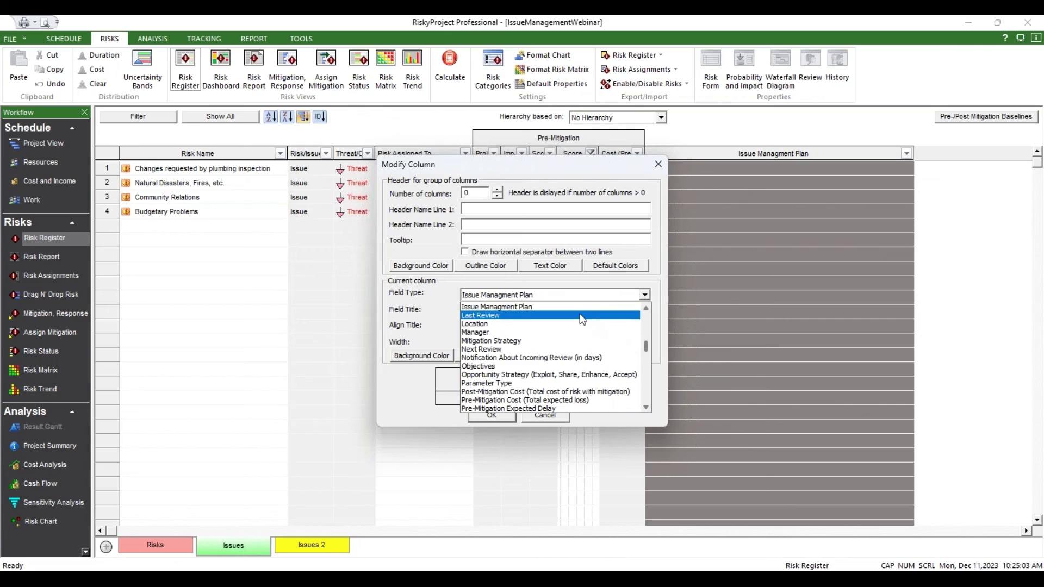
{"action": "scroll", "coordinate": [580, 321], "scroll_direction": "up", "scroll_amount": 2}
{"action": "scroll", "coordinate": [578, 321], "scroll_direction": "up", "scroll_amount": 1}
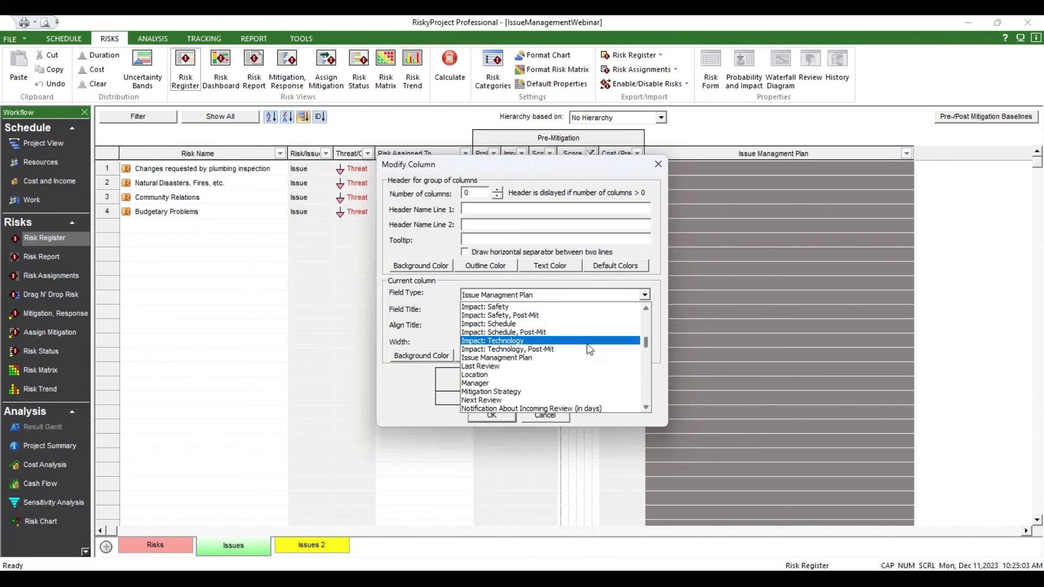
{"action": "left_click", "coordinate": [579, 357]}
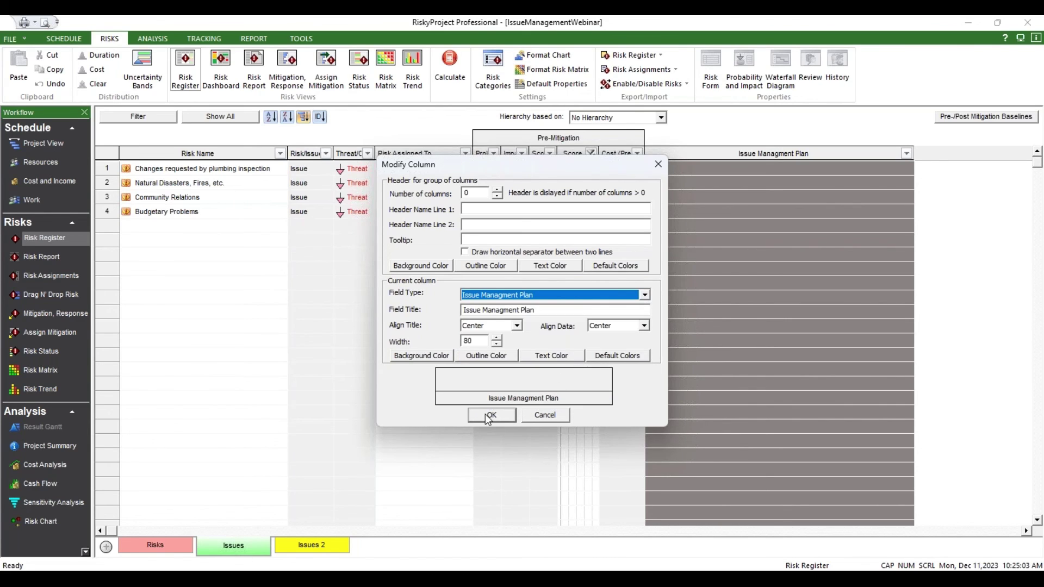
{"action": "key", "text": "Return"}
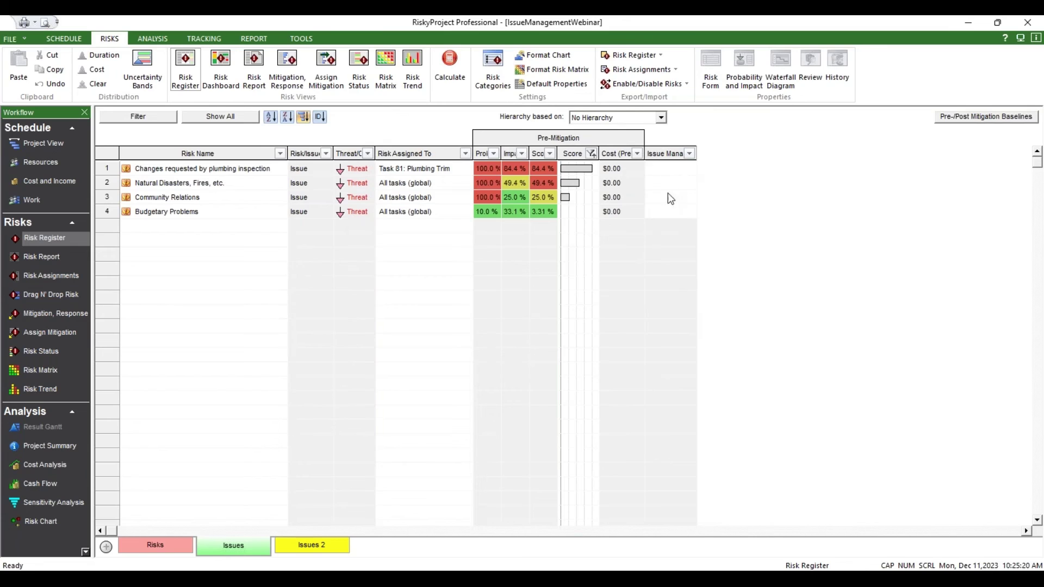
Step: Widen the "Issue Managment Plan" column so that its full title fits
{"action": "left_click", "coordinate": [689, 153]}
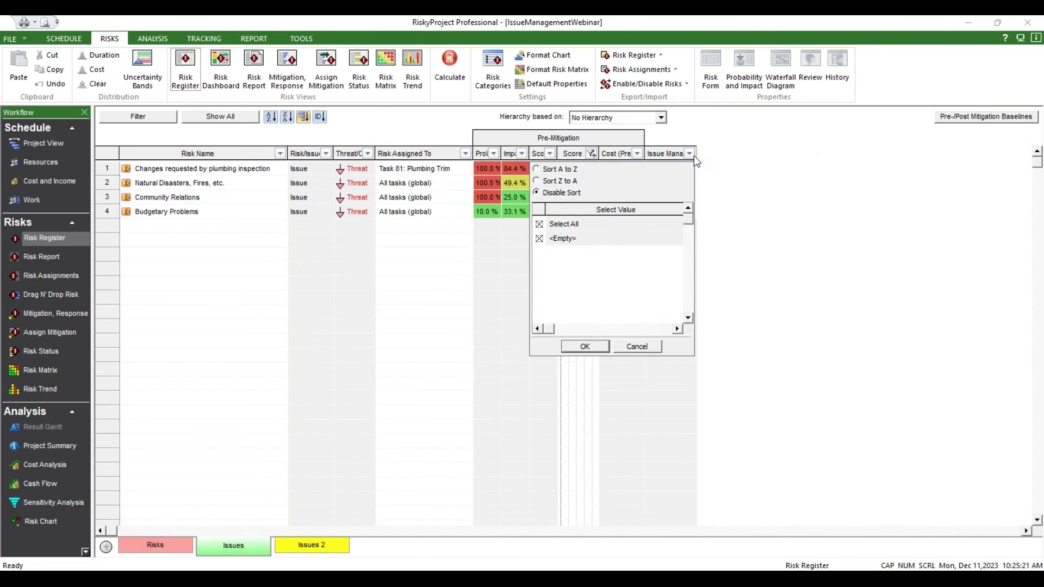
{"action": "left_click", "coordinate": [645, 346]}
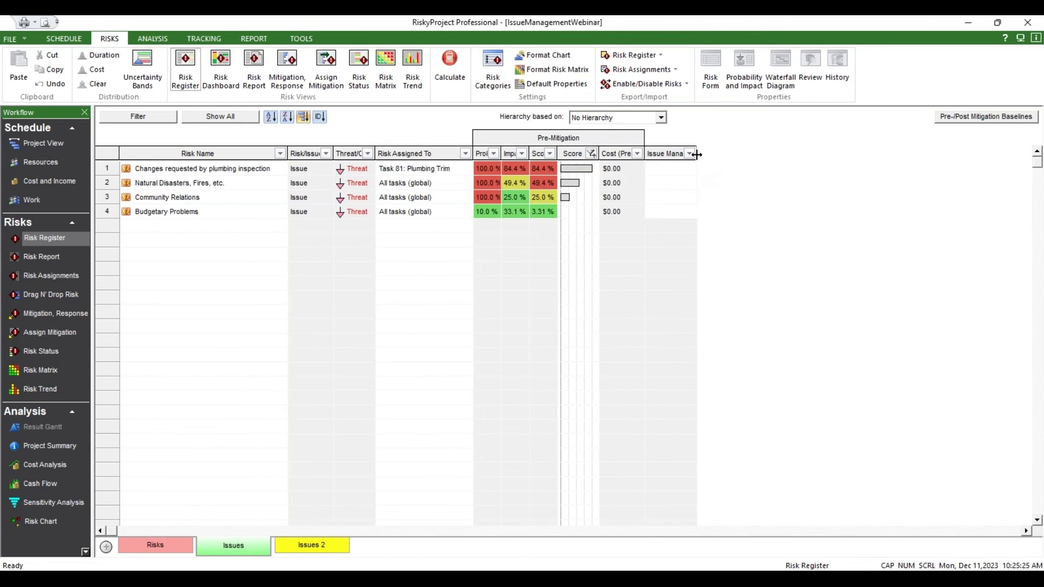
{"action": "left_click_drag", "start_coordinate": [807, 157], "coordinate": [816, 157]}
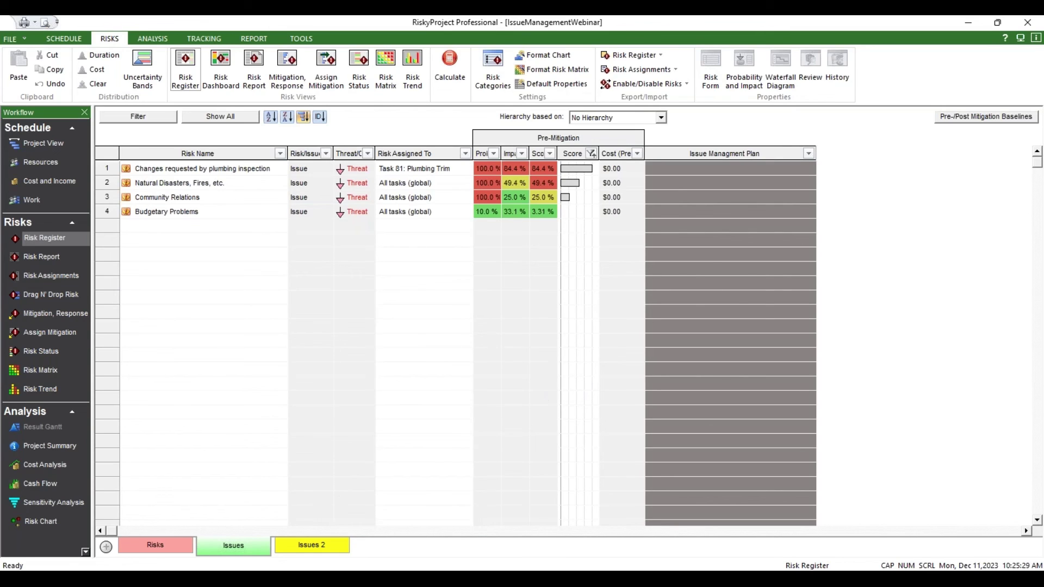
Step: Display the Risks view and base its hierarchy on Risk/Issue/Lesson Learned
{"action": "left_click", "coordinate": [158, 548]}
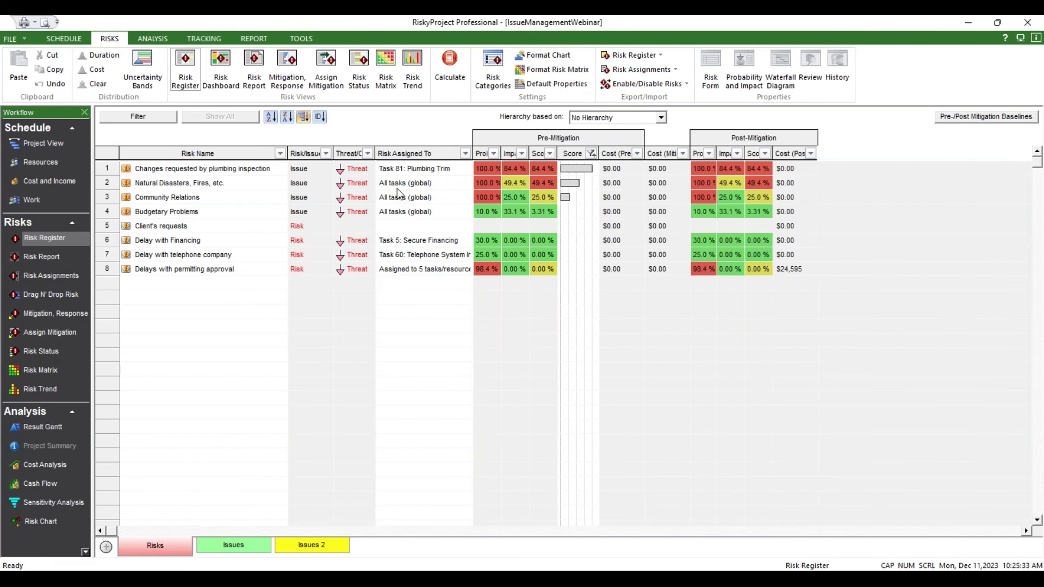
{"action": "left_click", "coordinate": [661, 119]}
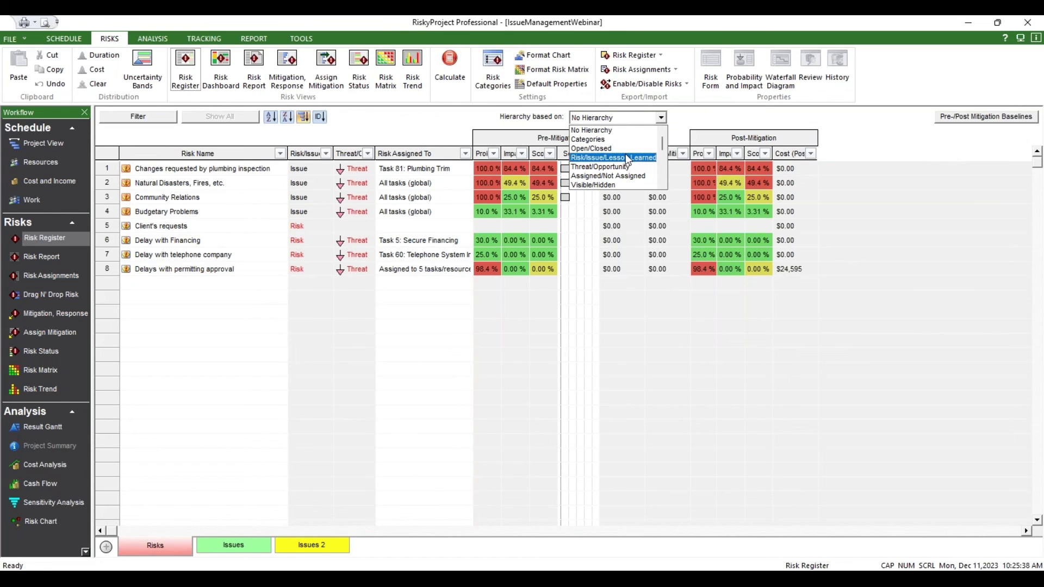
{"action": "scroll", "coordinate": [627, 158], "scroll_direction": "down", "scroll_amount": 1}
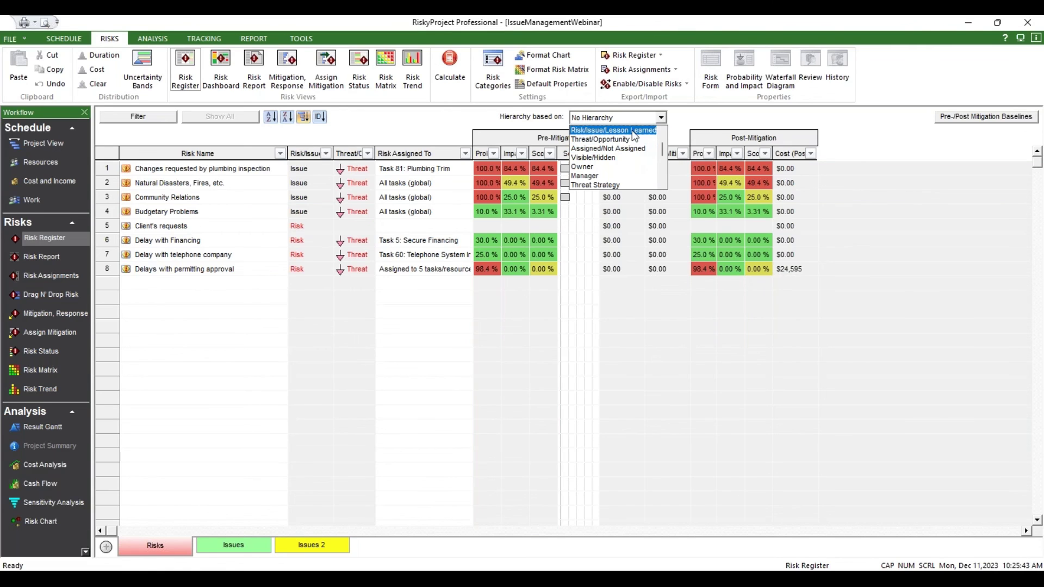
{"action": "left_click", "coordinate": [632, 129]}
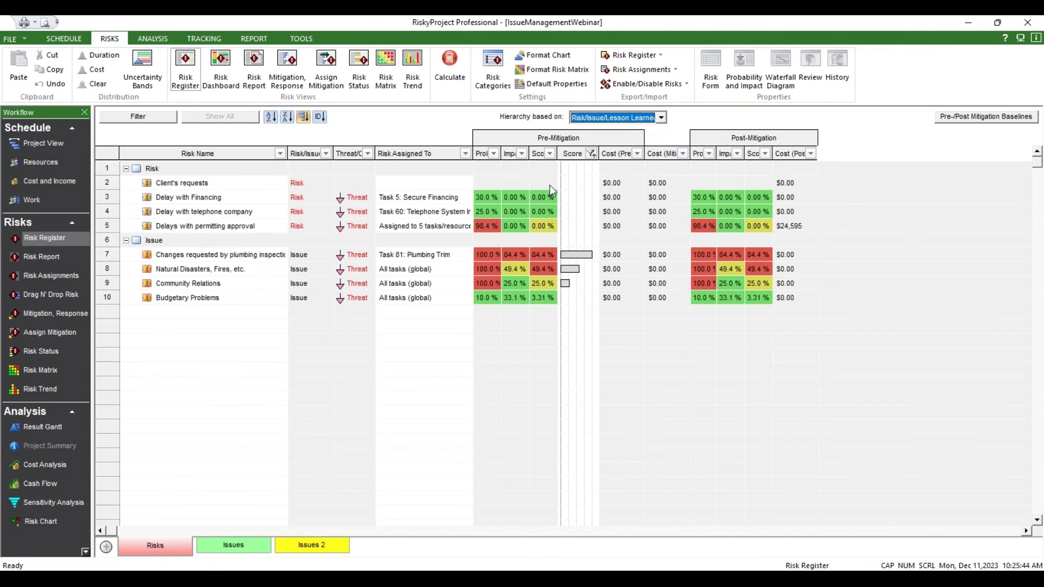
Step: Set the hierarchy of the Risks view back to No Hierarchy
{"action": "left_click", "coordinate": [662, 121]}
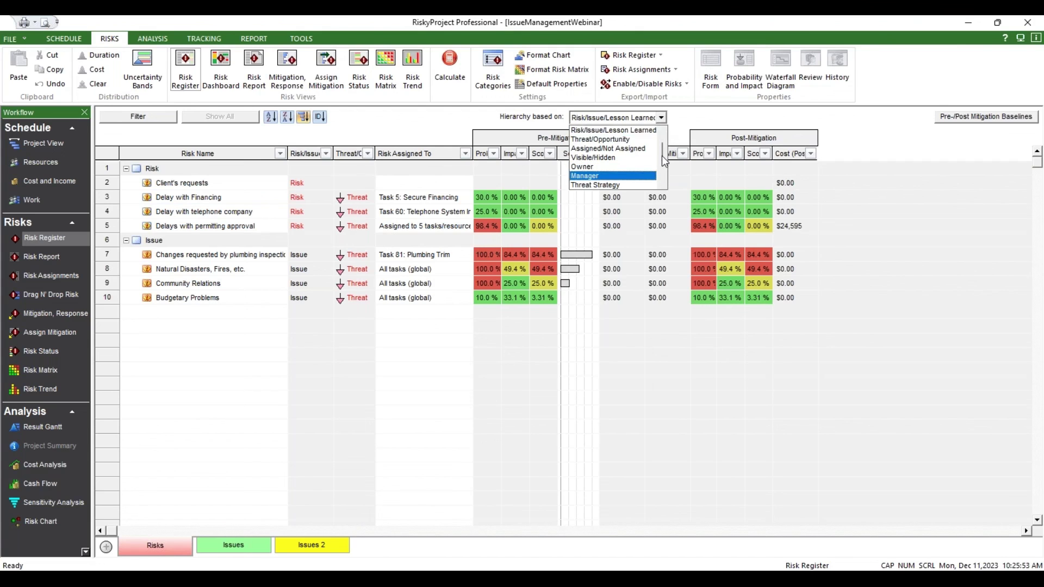
{"action": "left_click_drag", "start_coordinate": [661, 152], "coordinate": [662, 131]}
{"action": "left_click", "coordinate": [628, 132]}
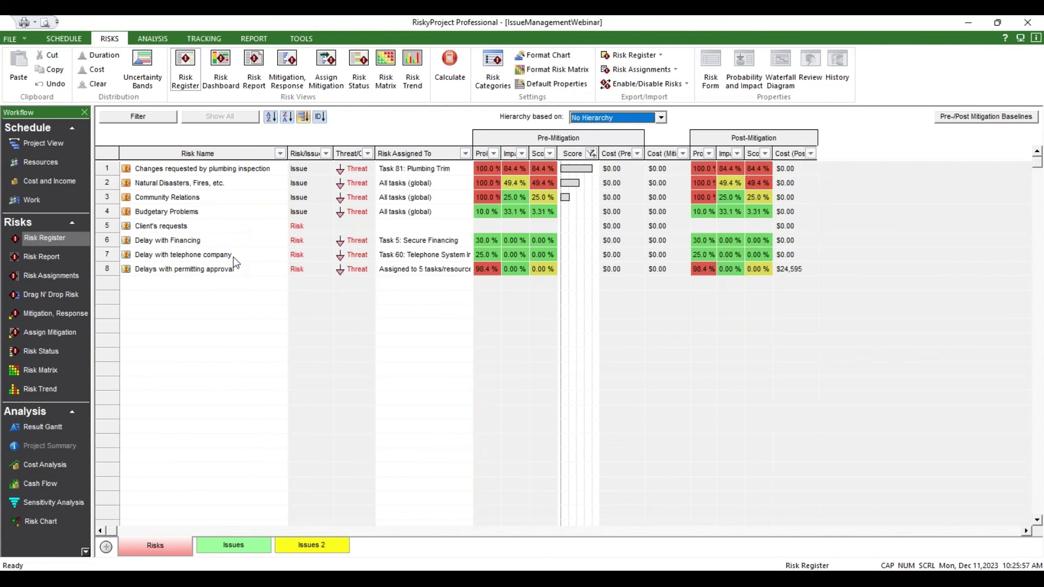
Step: Filter the Risk/Issue column of the Risks view to show only the Issue value
{"action": "left_click", "coordinate": [326, 154]}
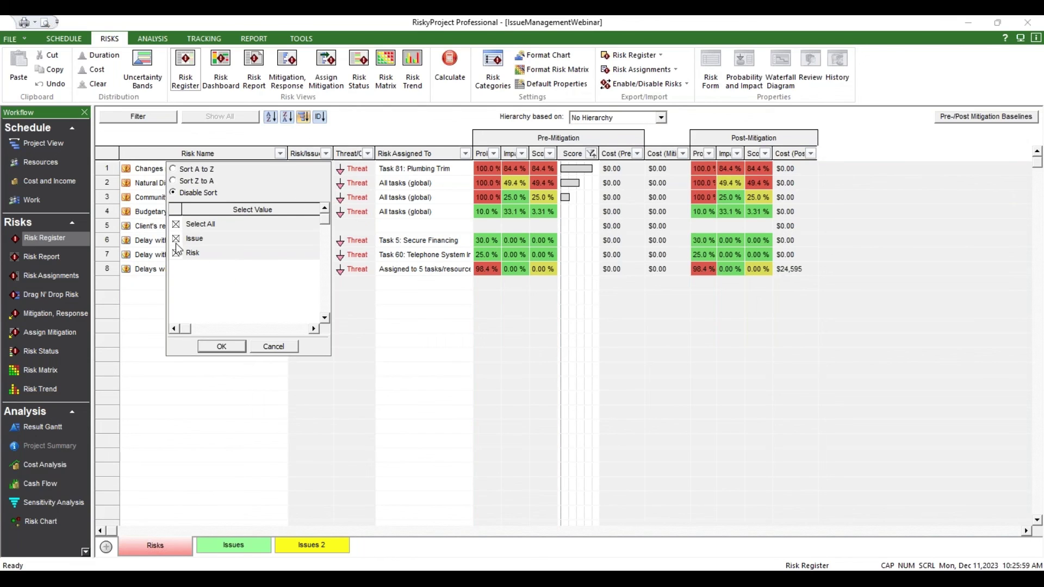
{"action": "left_click", "coordinate": [176, 224]}
{"action": "left_click", "coordinate": [177, 239]}
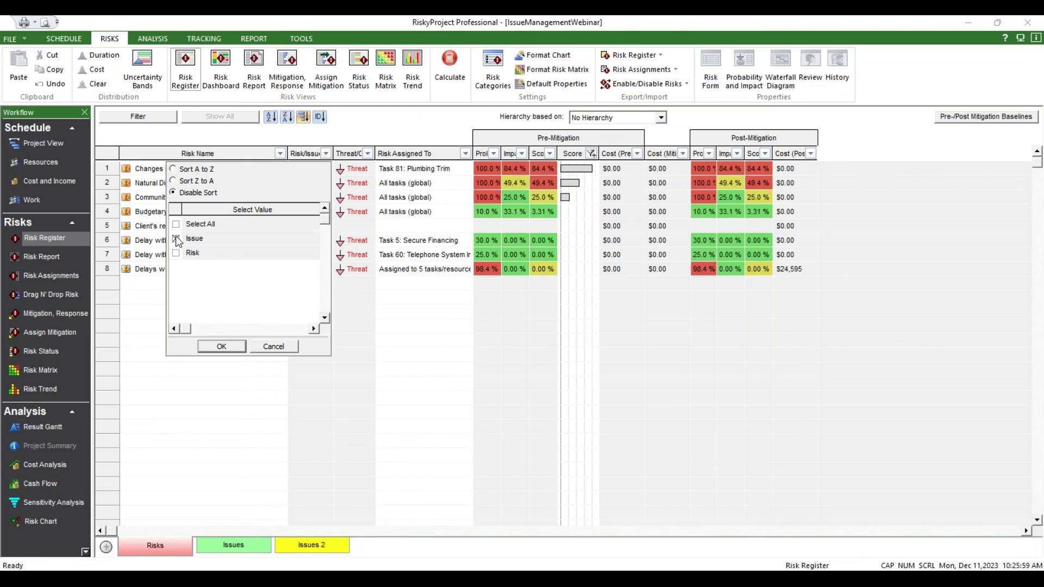
{"action": "left_click", "coordinate": [222, 347]}
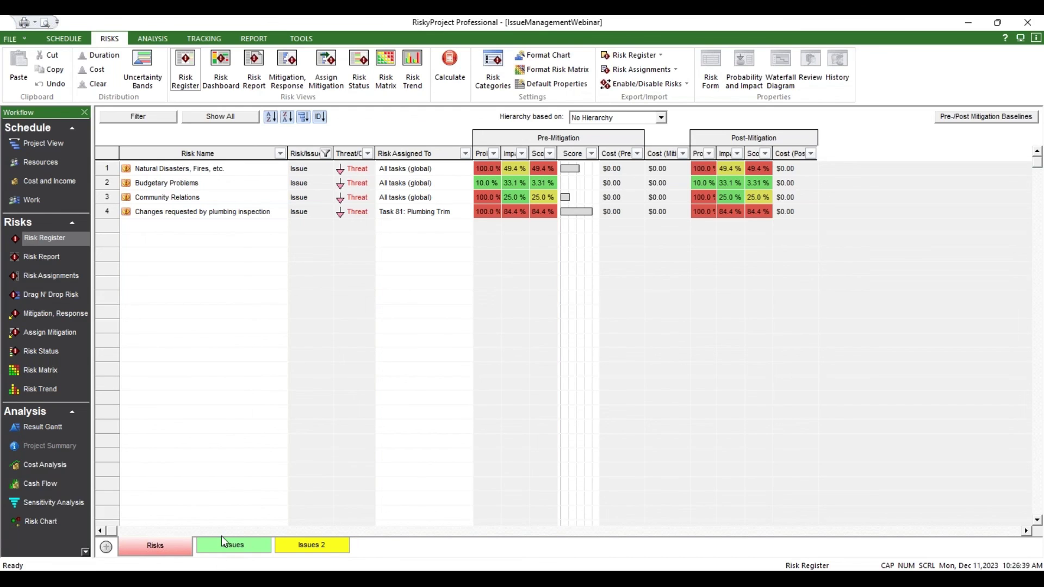
Step: Display the Issues view of the register and clear the column selection
{"action": "left_click", "coordinate": [227, 552]}
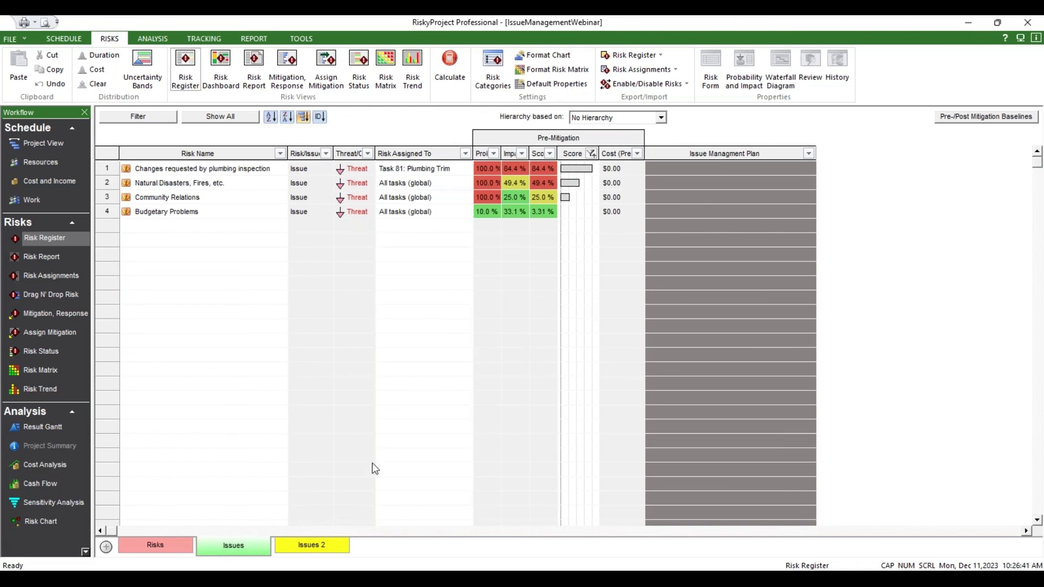
{"action": "left_click", "coordinate": [532, 320]}
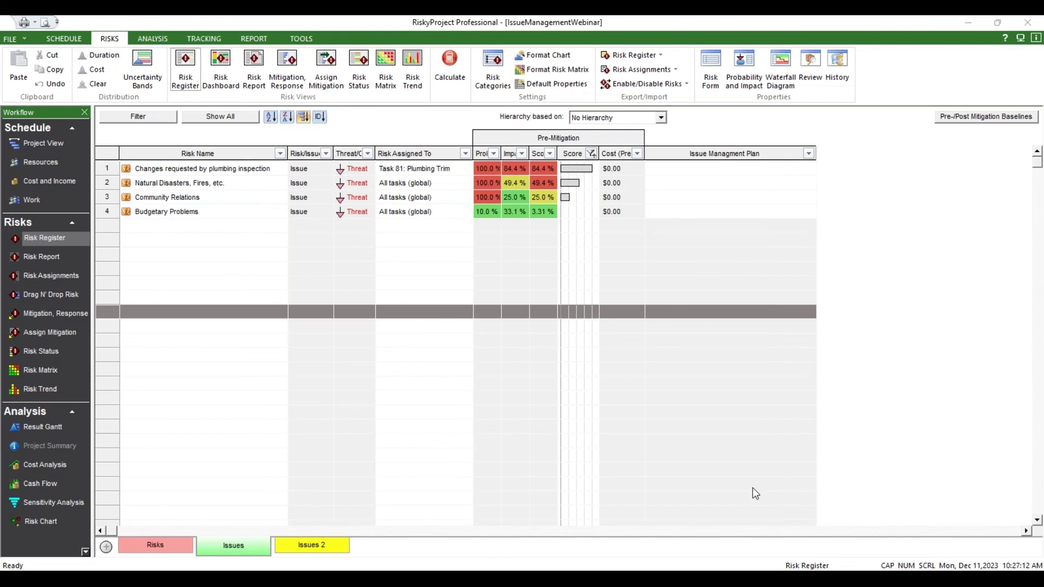
Step: Switch to the PowerPoint slide show of the issue management presentation and advance to the next slide
{"action": "key", "text": "alt+Tab"}
{"action": "key", "text": "alt+Tab"}
{"action": "key", "text": "alt+Tab"}
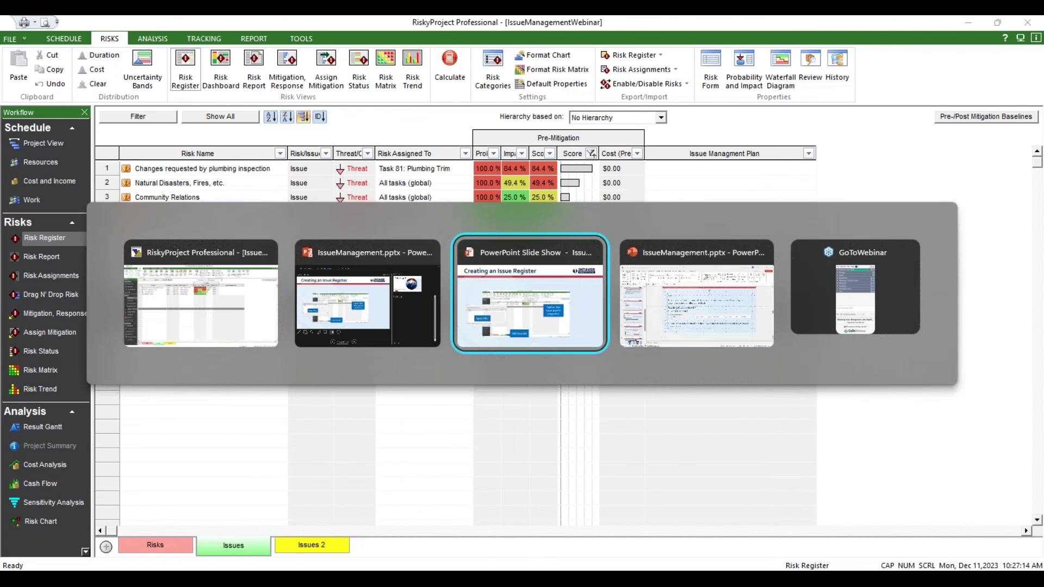
{"action": "key", "text": "Right"}
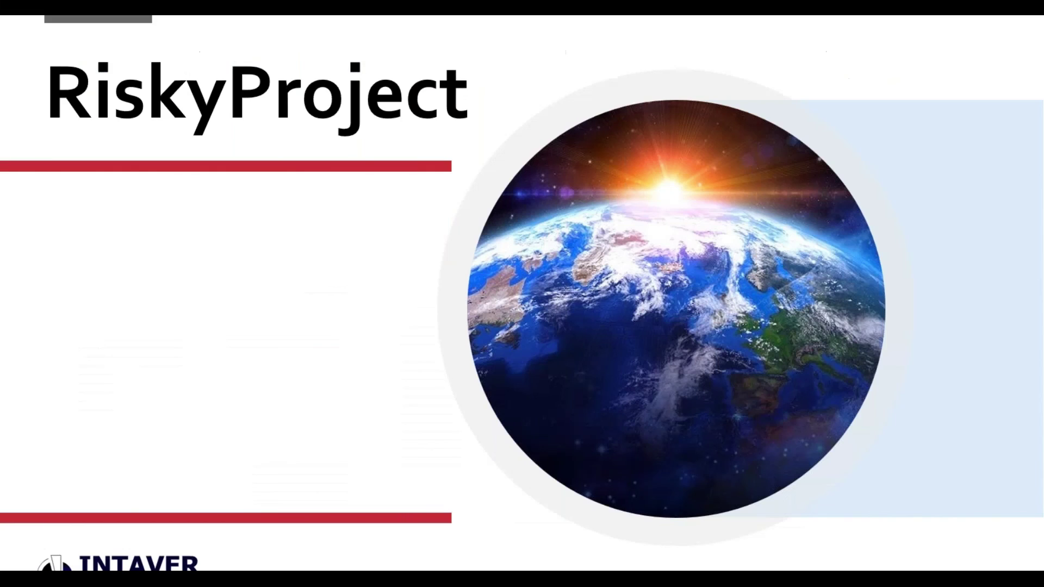